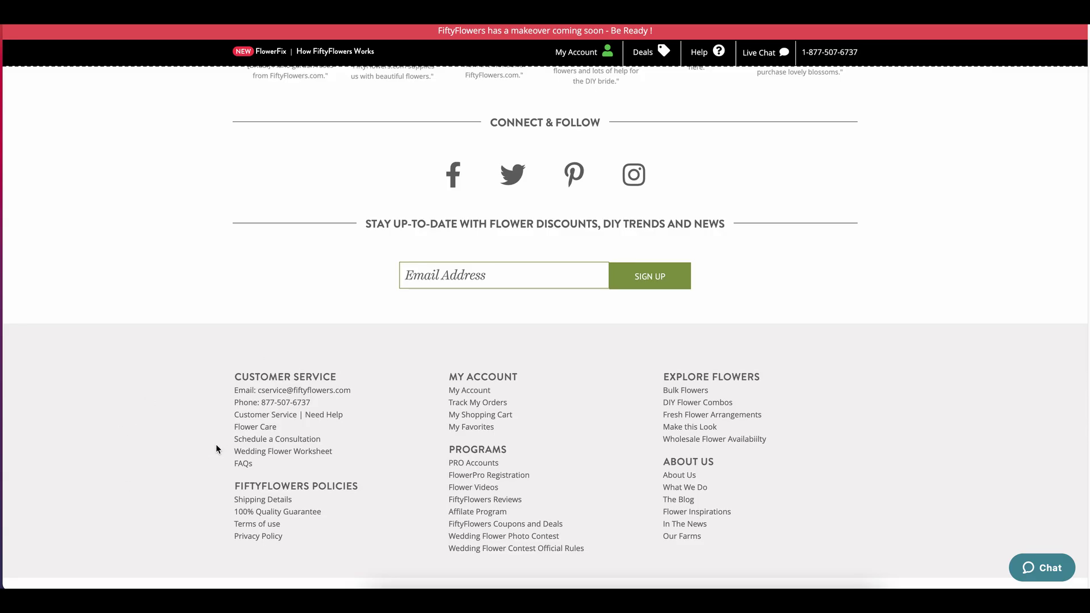
Open the Wedding Flower Worksheet page and look over the worksheet's description and download options.
click(280, 455)
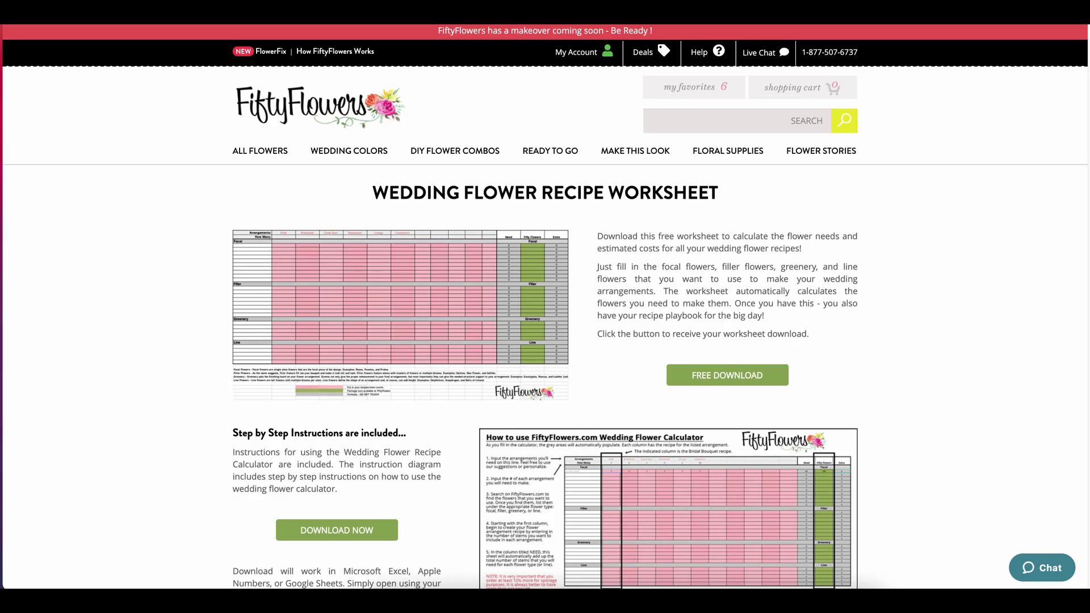
scroll(1088, 114, down, 3)
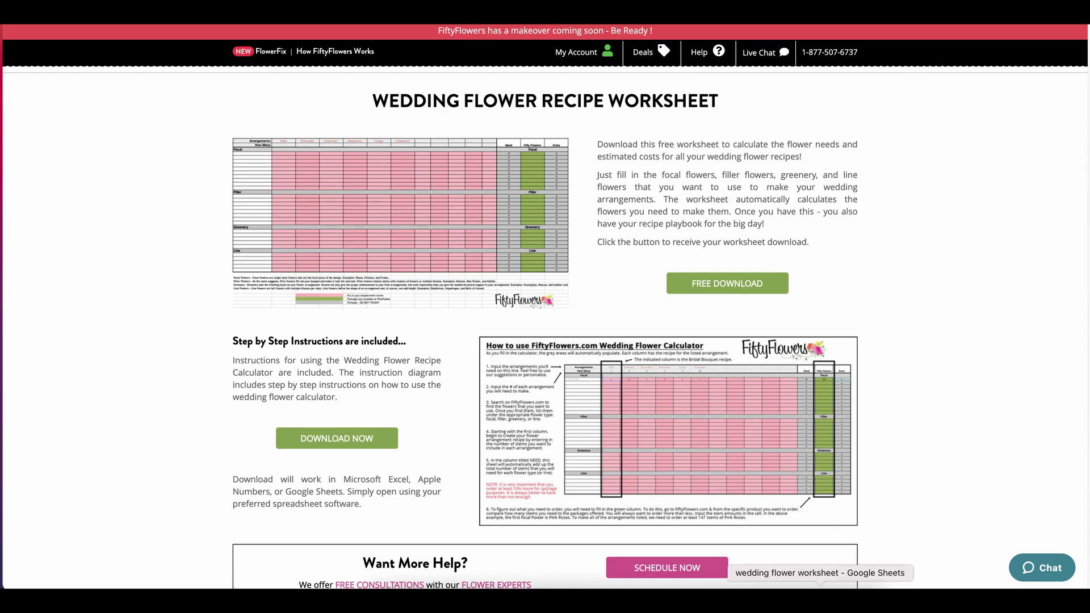
Switch to the wedding flower worksheet in Google Sheets and review the How Many quantities from Bride through Centerpieces.
click(821, 587)
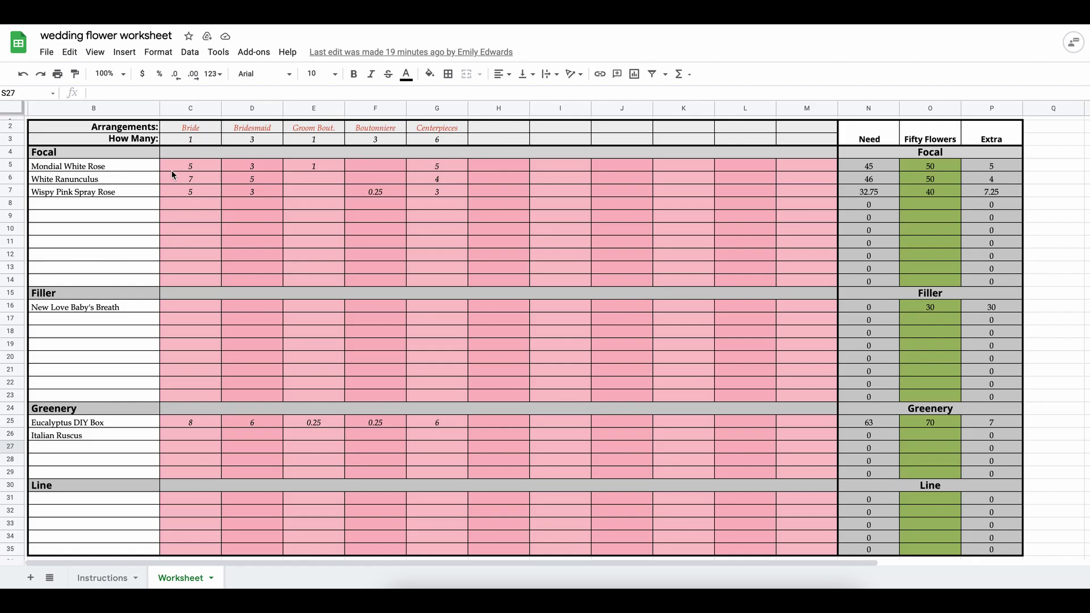
click(198, 142)
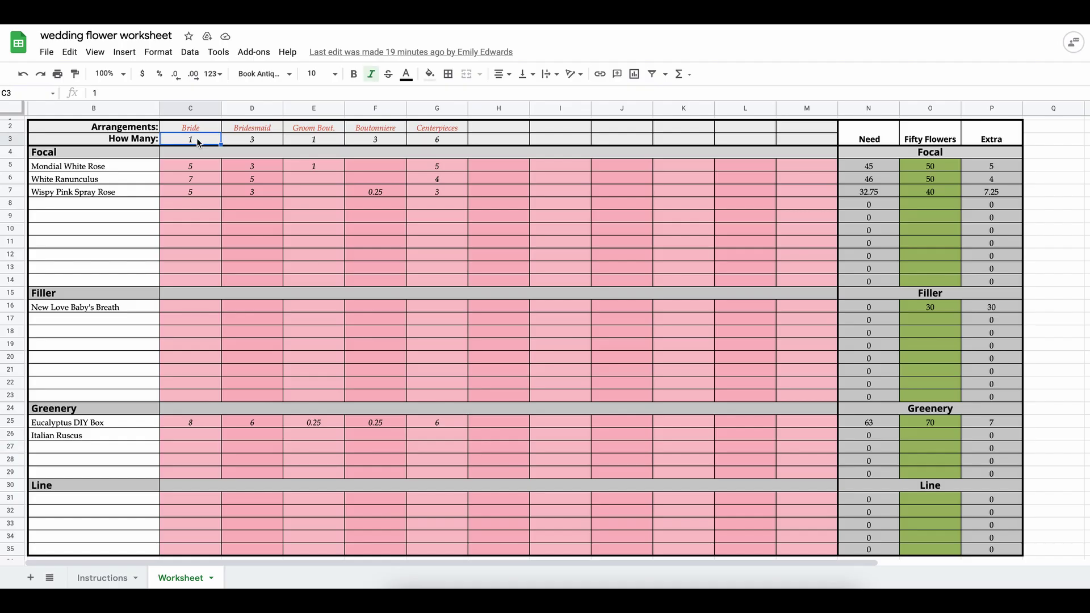
click(258, 141)
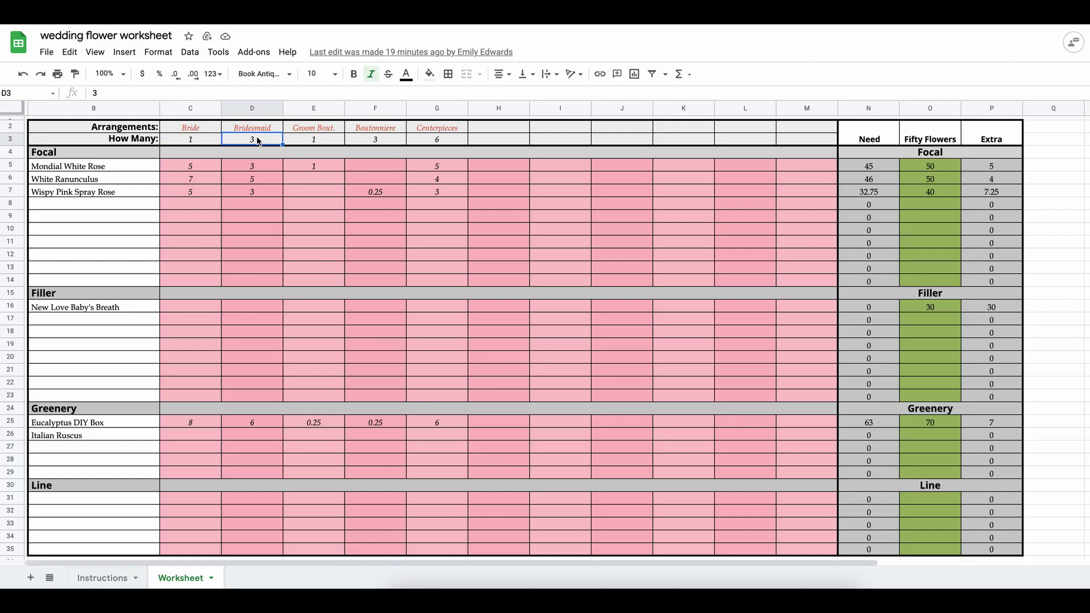
click(328, 142)
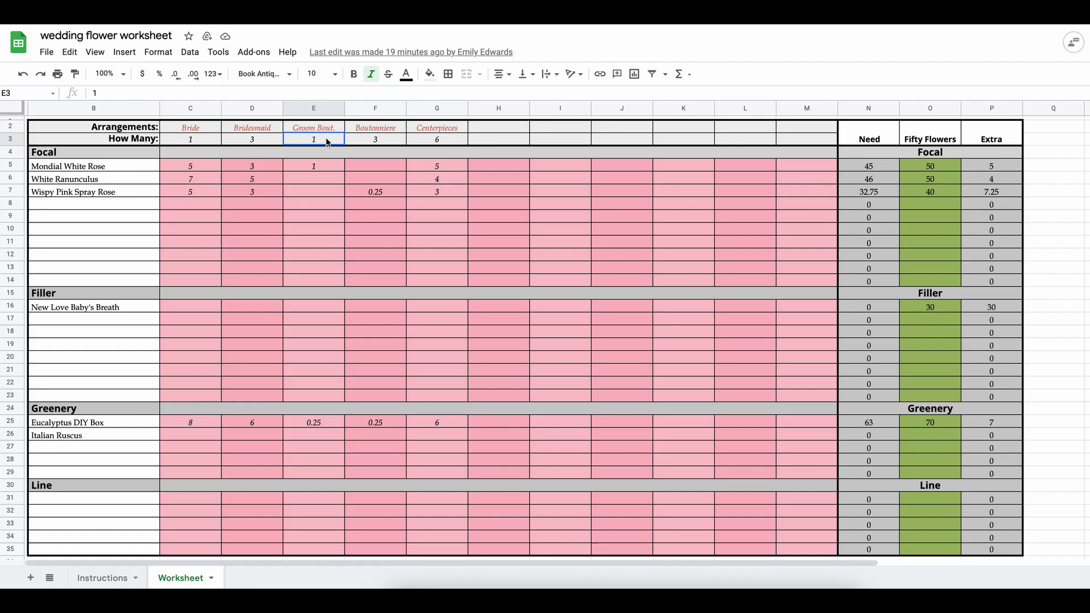
click(383, 143)
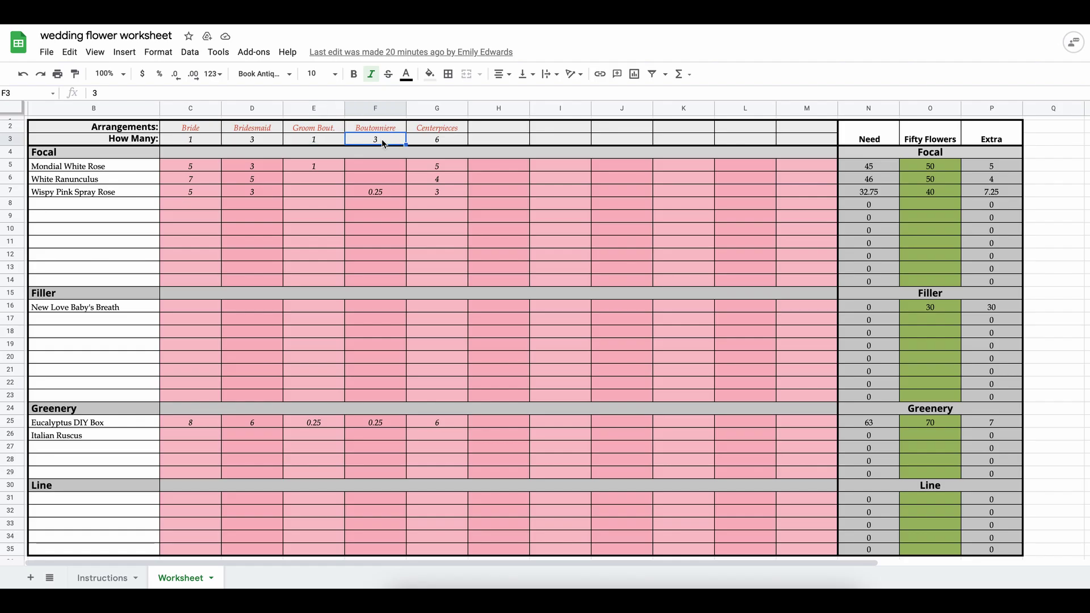
click(448, 143)
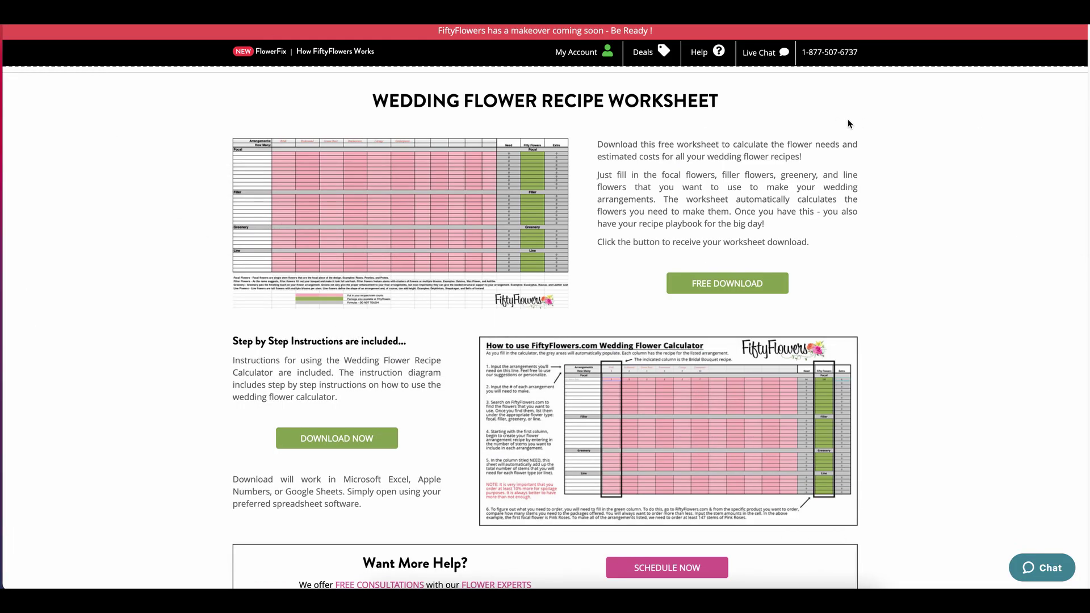
Return to the FiftyFlowers site, open the favorites list and look over the saved flowers.
scroll(847, 118, down, 6)
scroll(847, 118, up, 8)
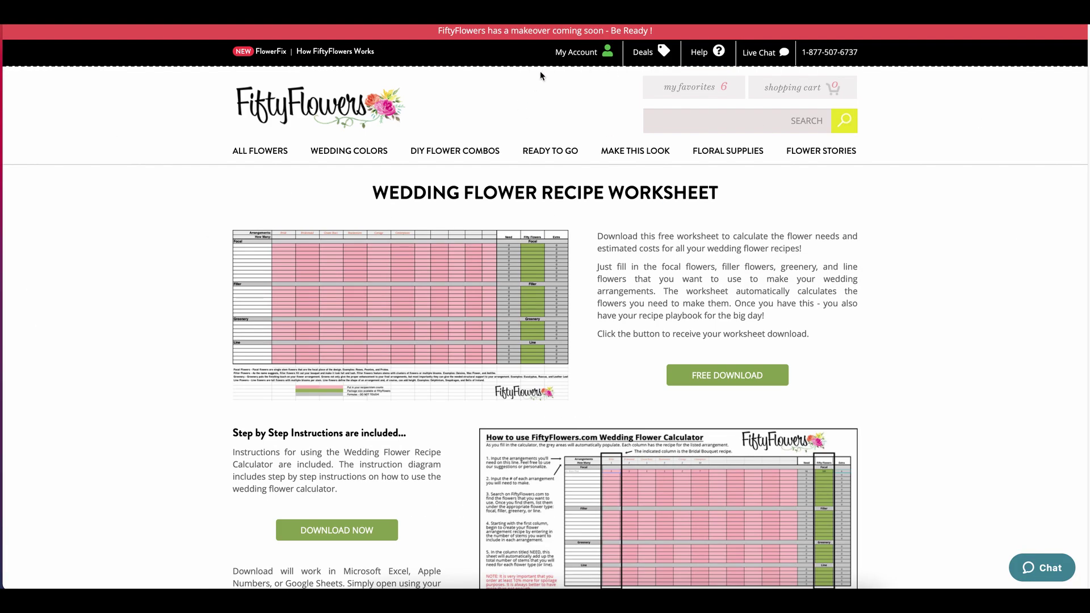
mouse_move(708, 88)
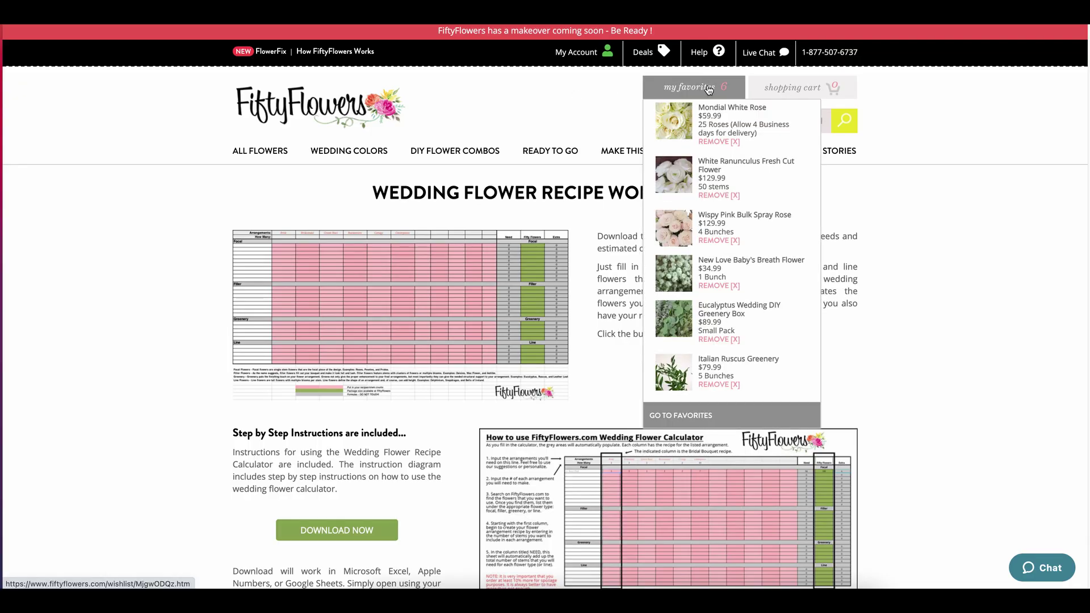
click(709, 89)
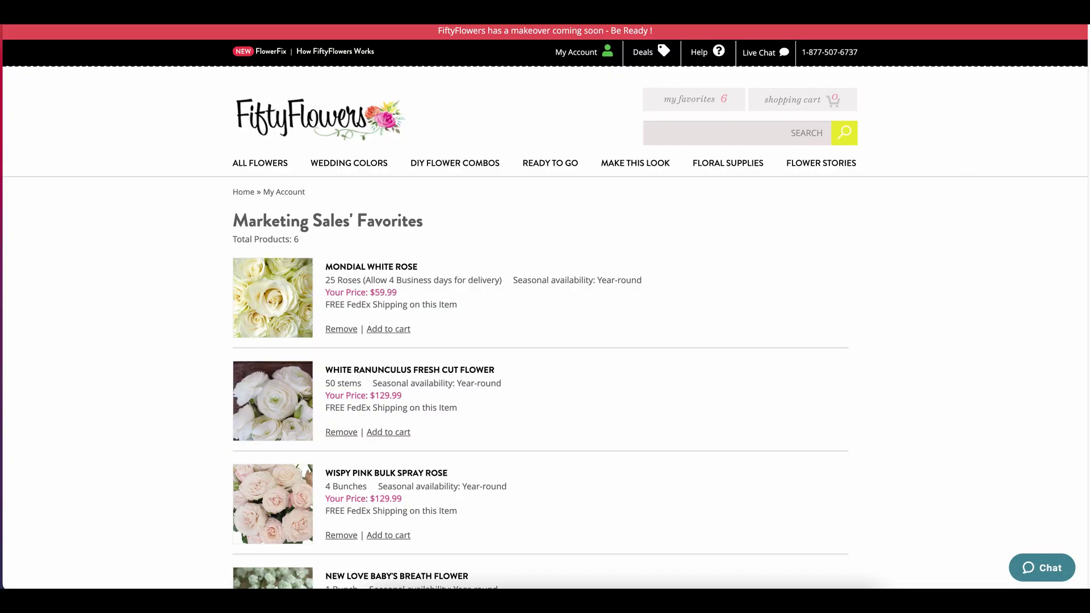
scroll(545, 327, down, 3)
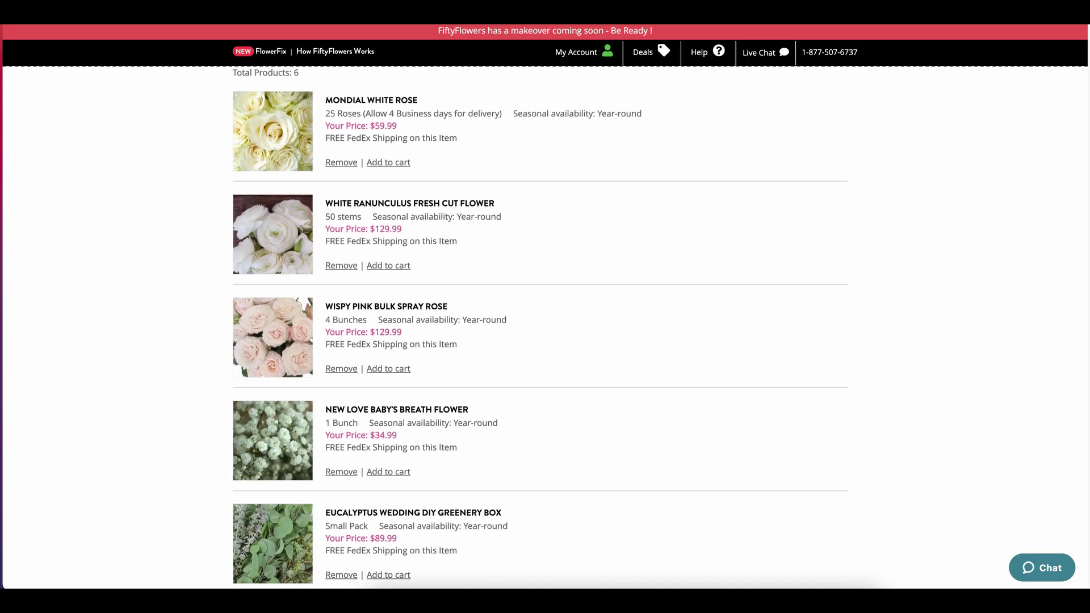
scroll(237, 185, up, 2)
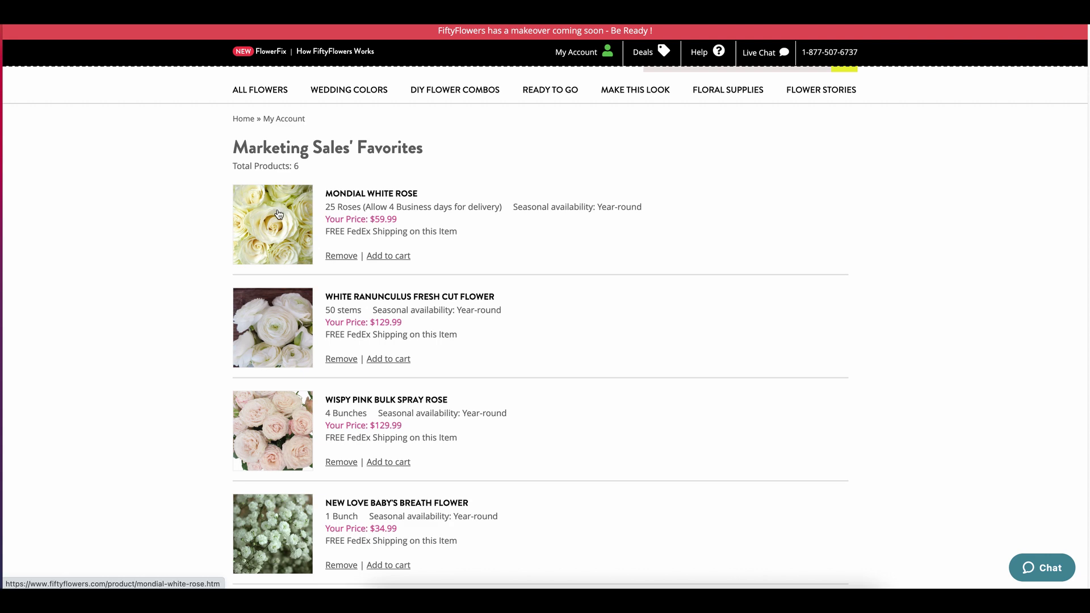
Open the Mondial White Rose product page from the favorites and review its wholesale package options.
click(279, 214)
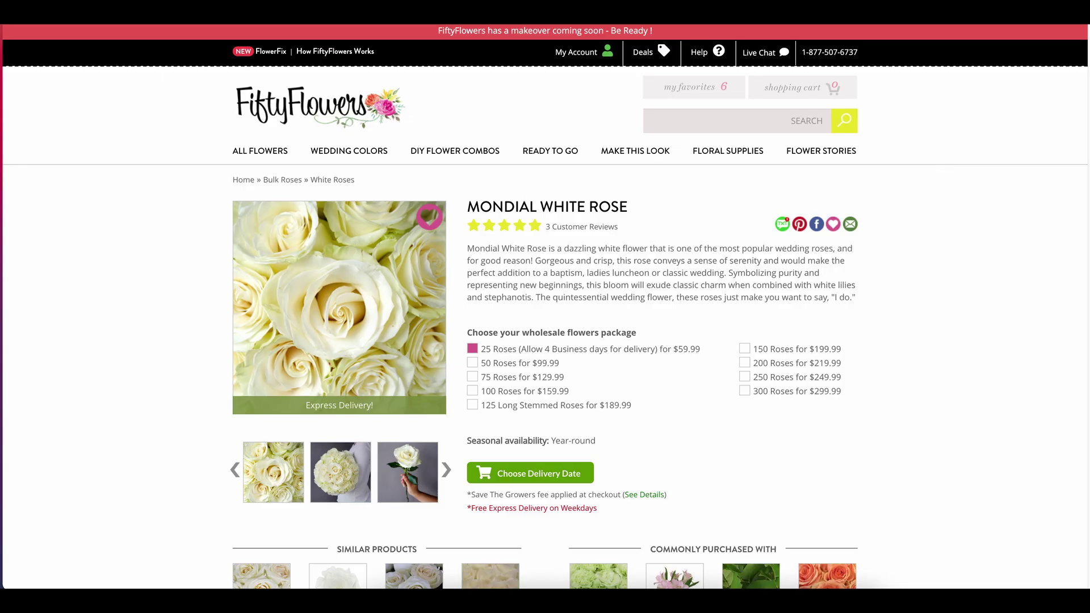
scroll(1033, 152, down, 3)
scroll(1033, 152, up, 2)
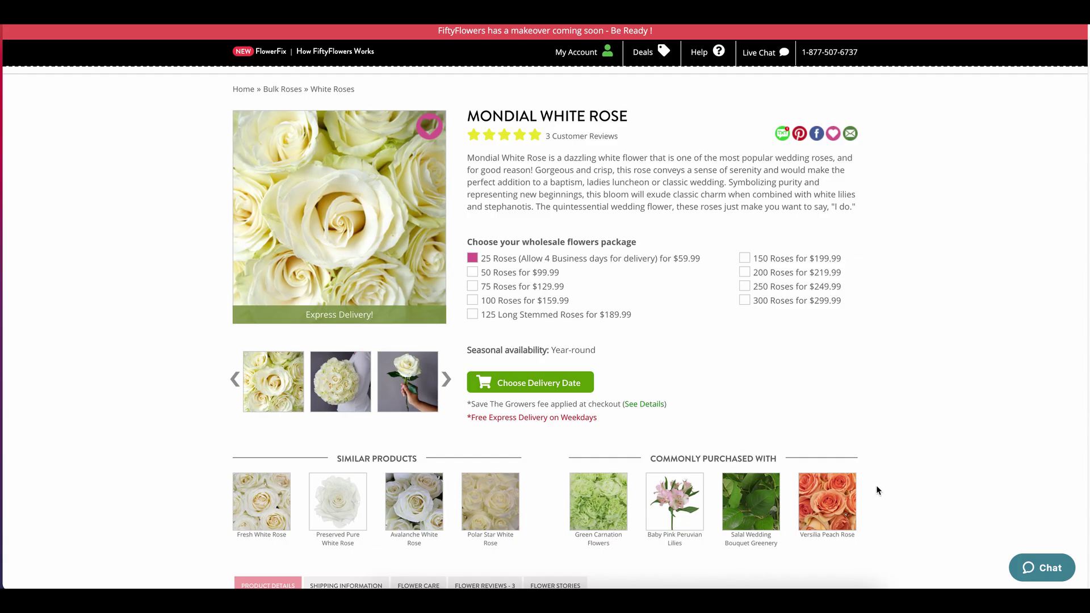
Switch back to the Google Sheets worksheet and examine the Fifty Flowers quantities for Mondial White Rose and New Love Baby's Breath.
click(819, 596)
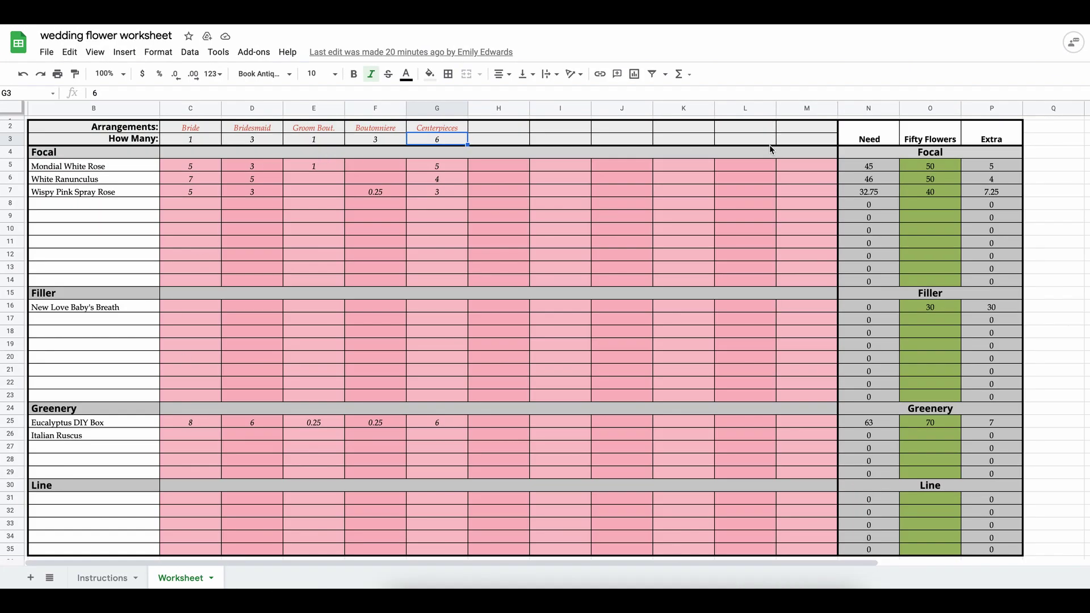
click(937, 166)
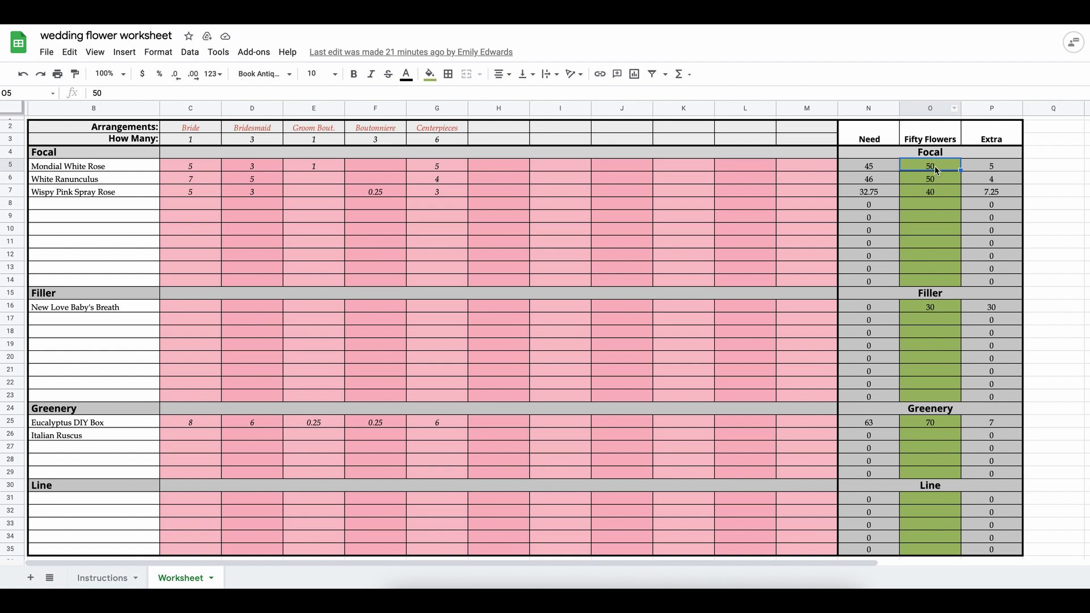
click(935, 304)
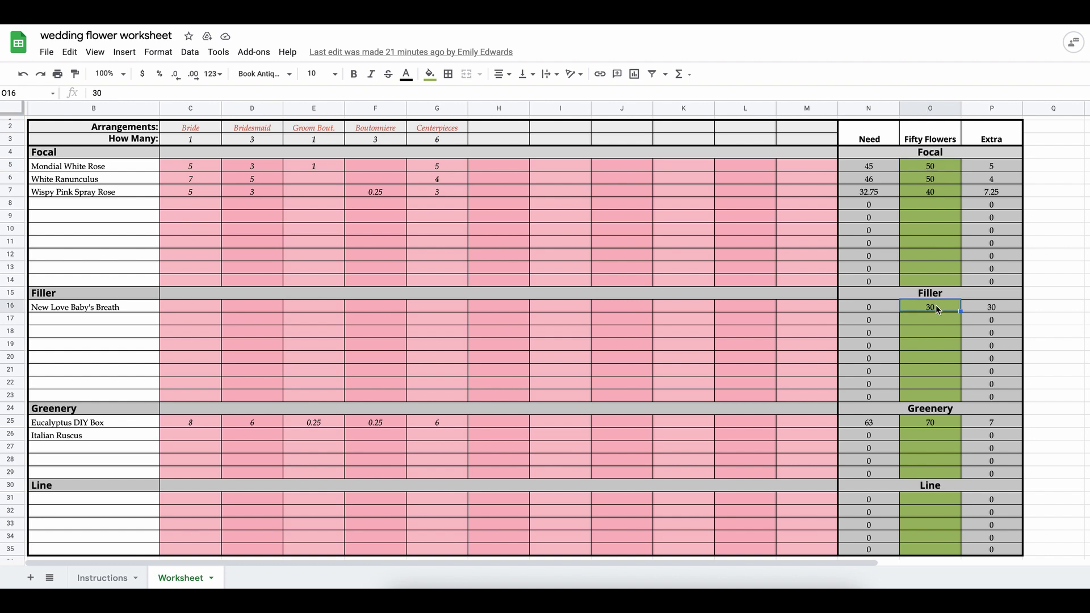
click(944, 168)
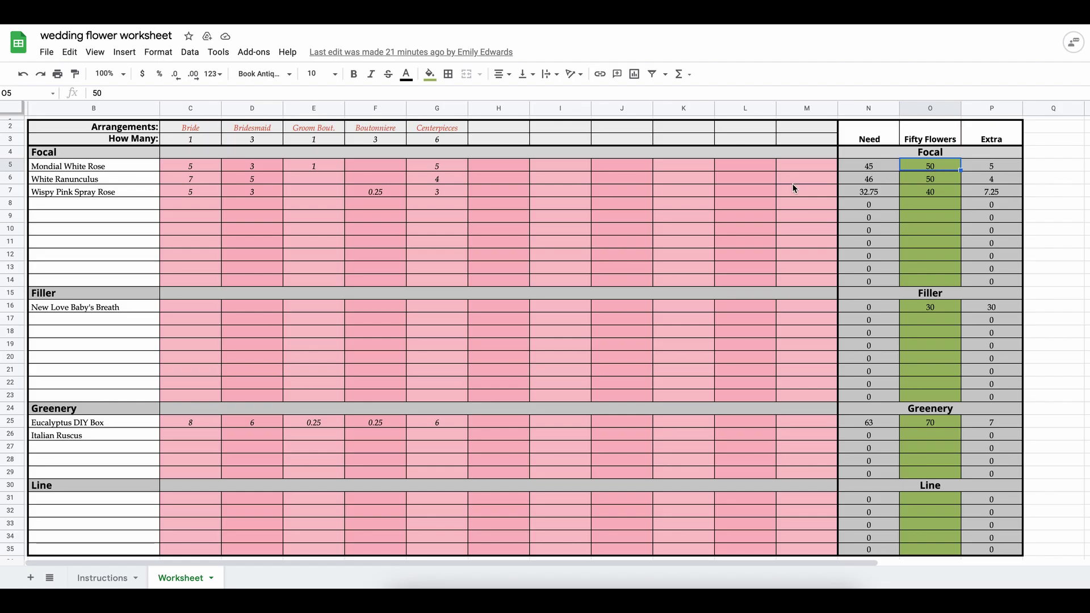
Examine the Mondial White Rose stem counts for the Bride, Bridesmaid and Groom Bout. arrangements.
click(179, 166)
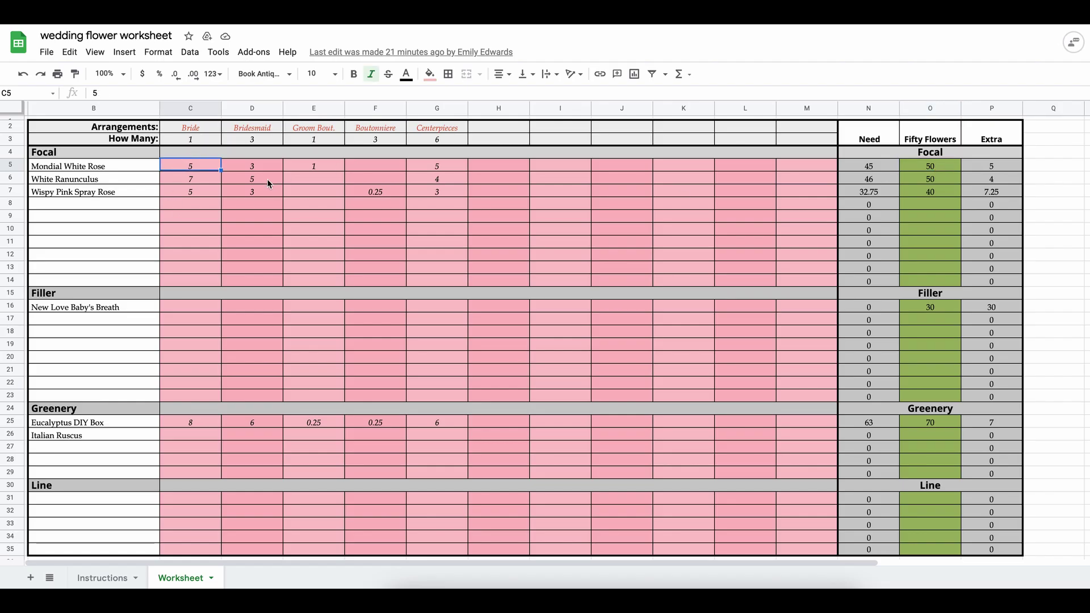
click(248, 166)
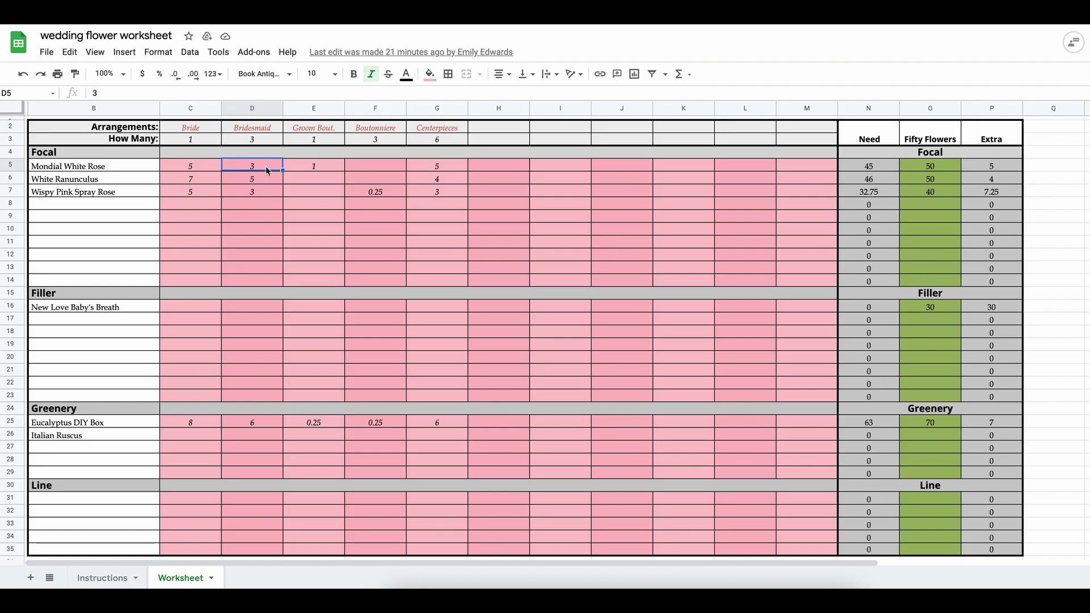
click(201, 167)
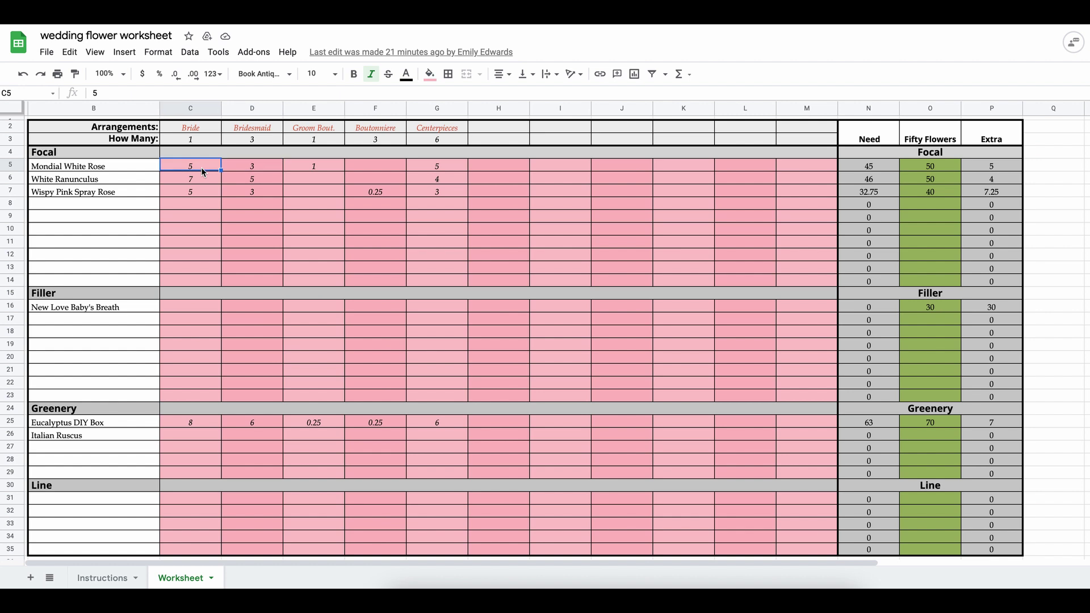
click(253, 168)
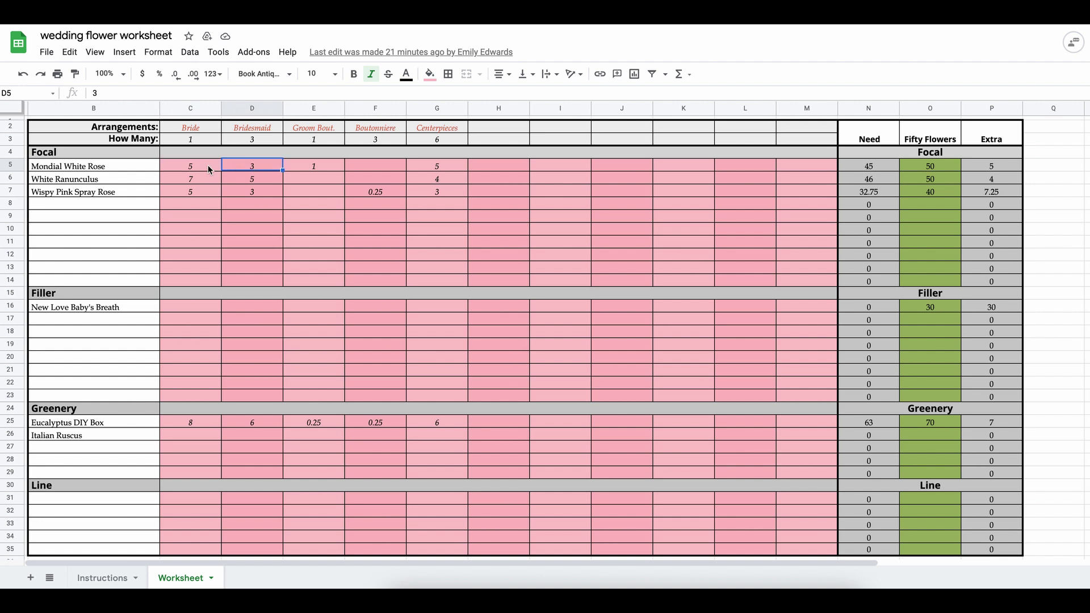
click(209, 168)
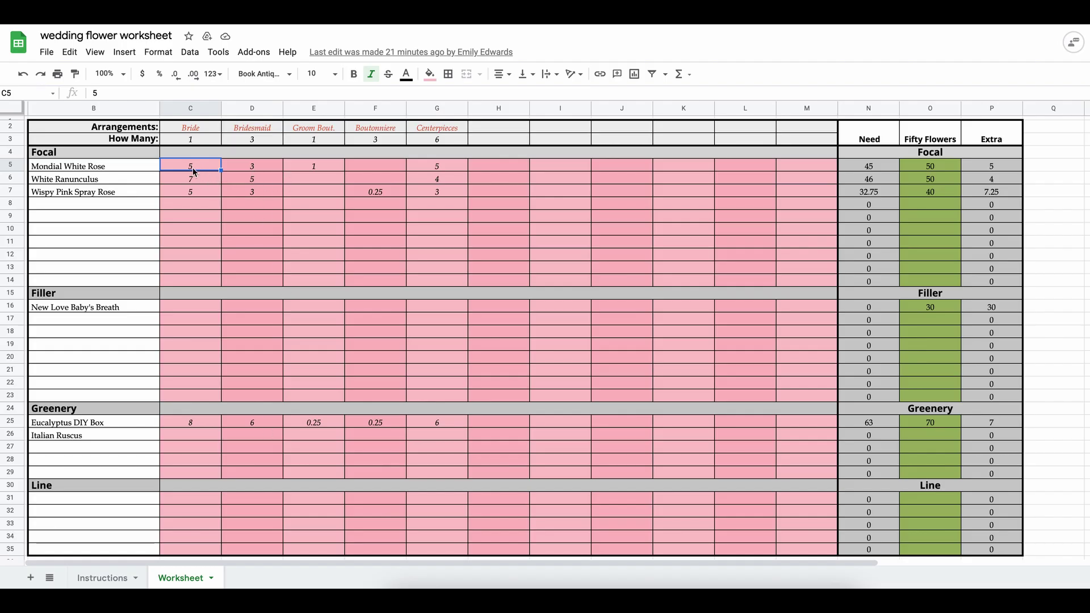
click(260, 166)
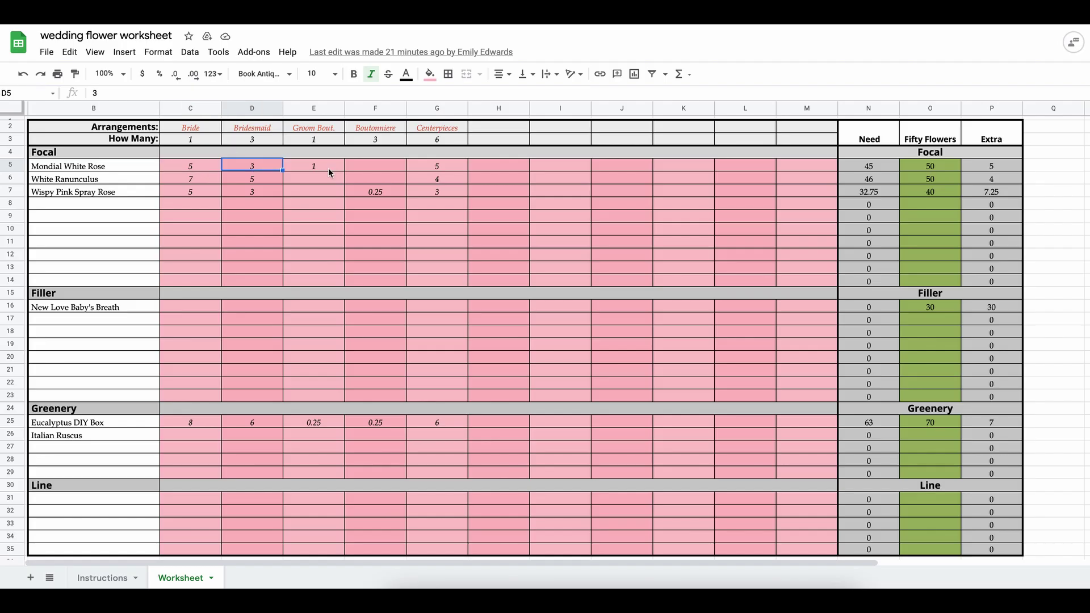
click(328, 169)
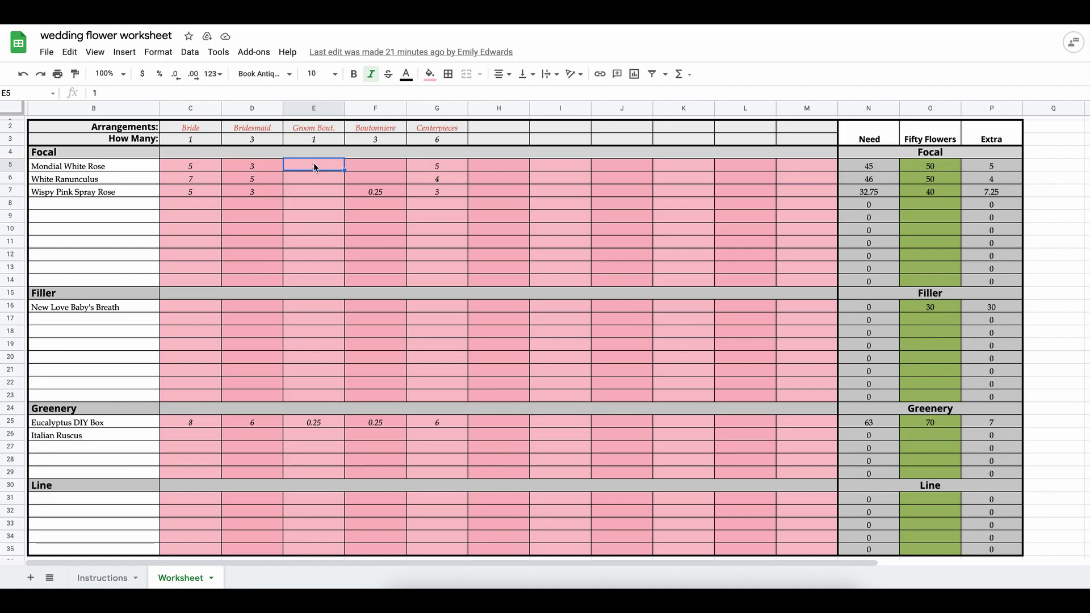
Clear the Mondial White Rose stem count for Centerpieces and check the rose's Extra value.
click(441, 168)
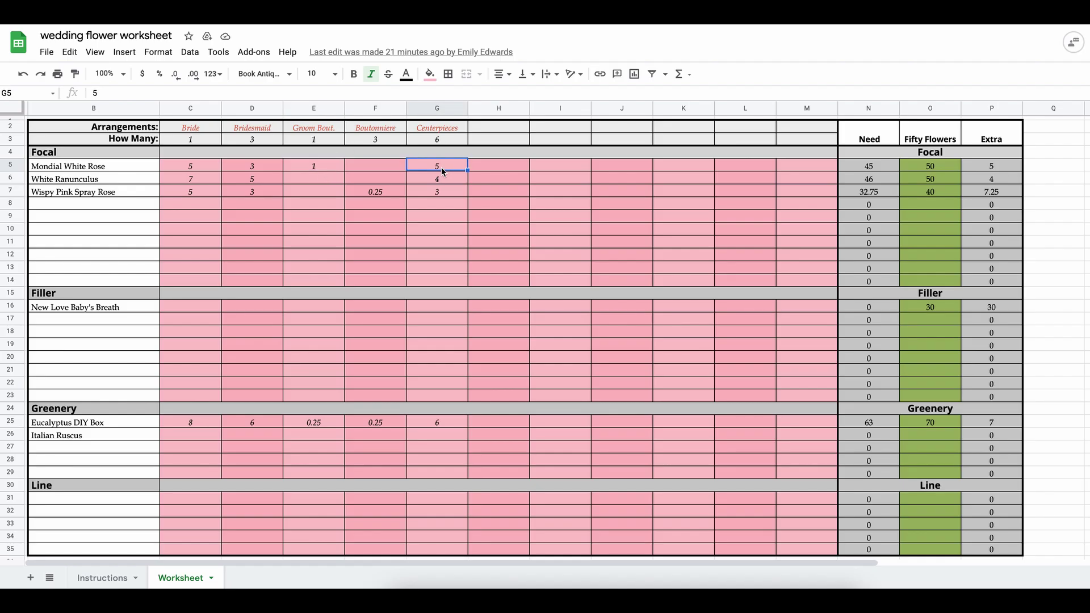
key(Delete)
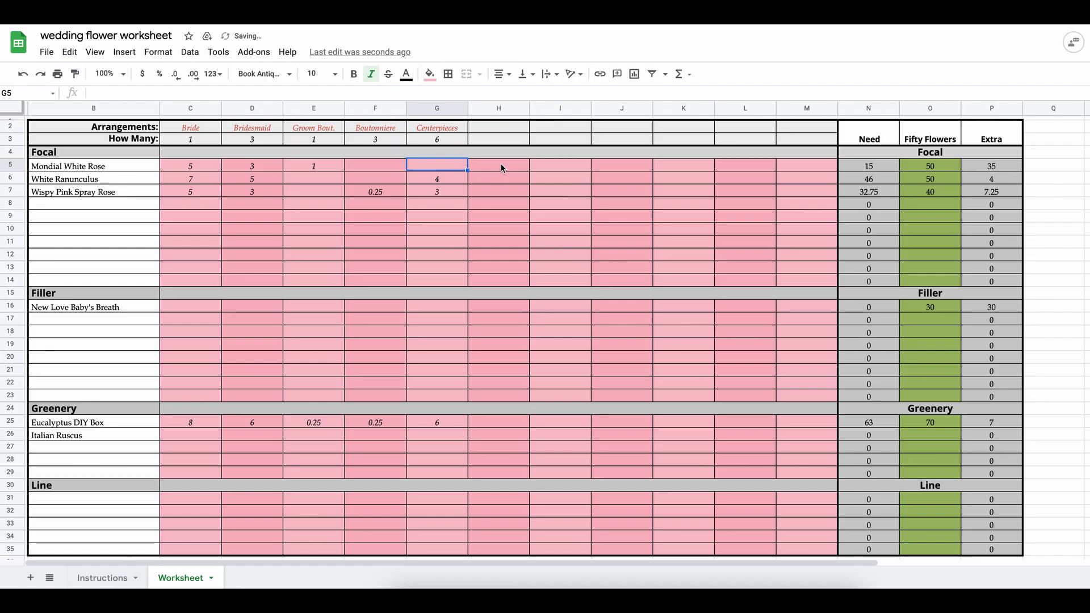
click(501, 164)
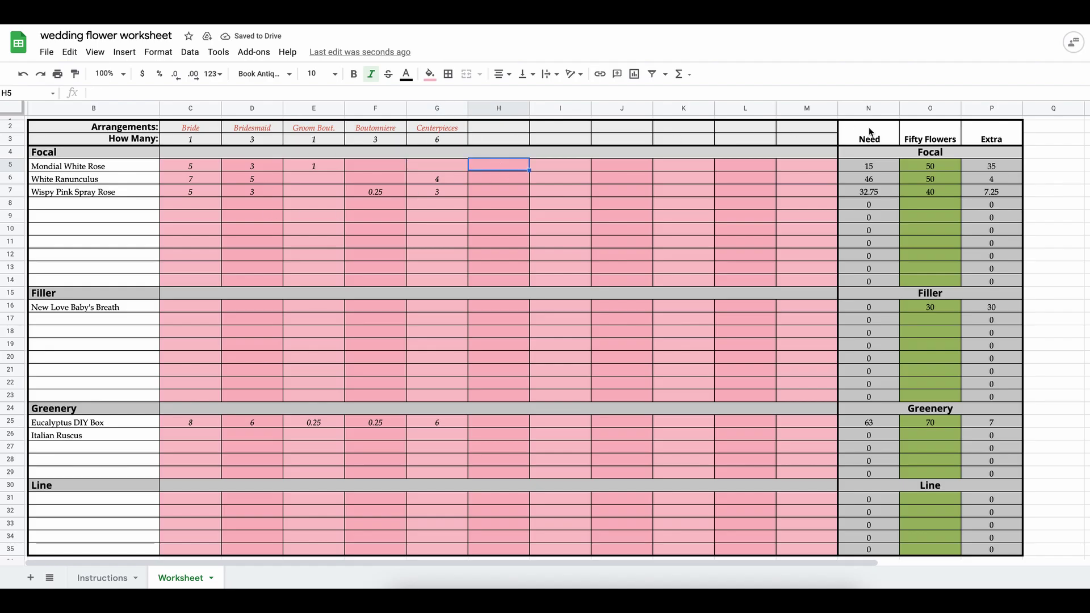
click(999, 168)
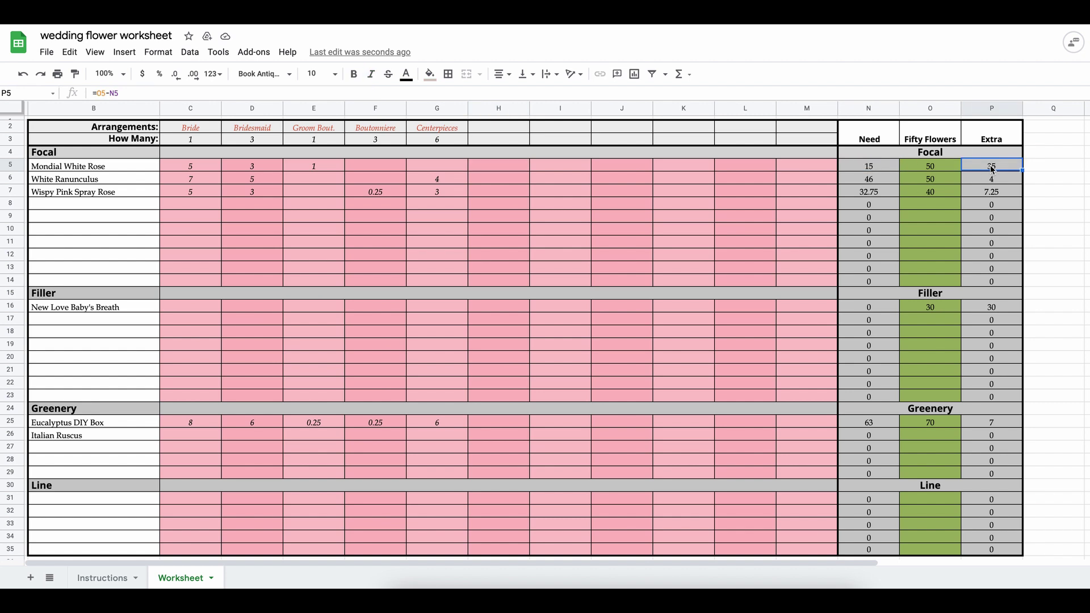
Set the Mondial White Rose stem count for Centerpieces to 3.
click(434, 167)
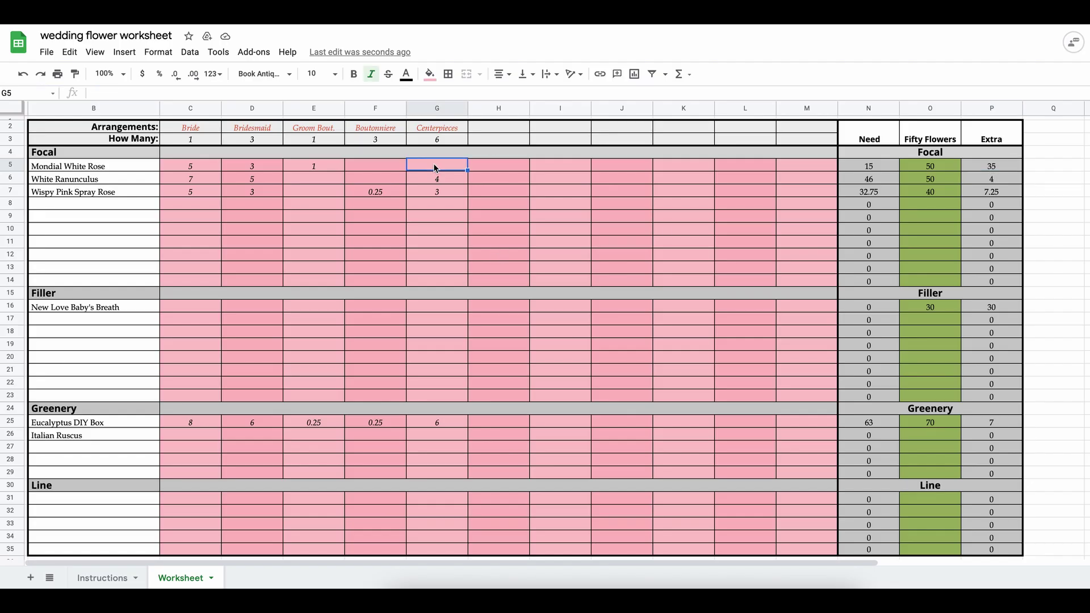
text(3)
click(499, 160)
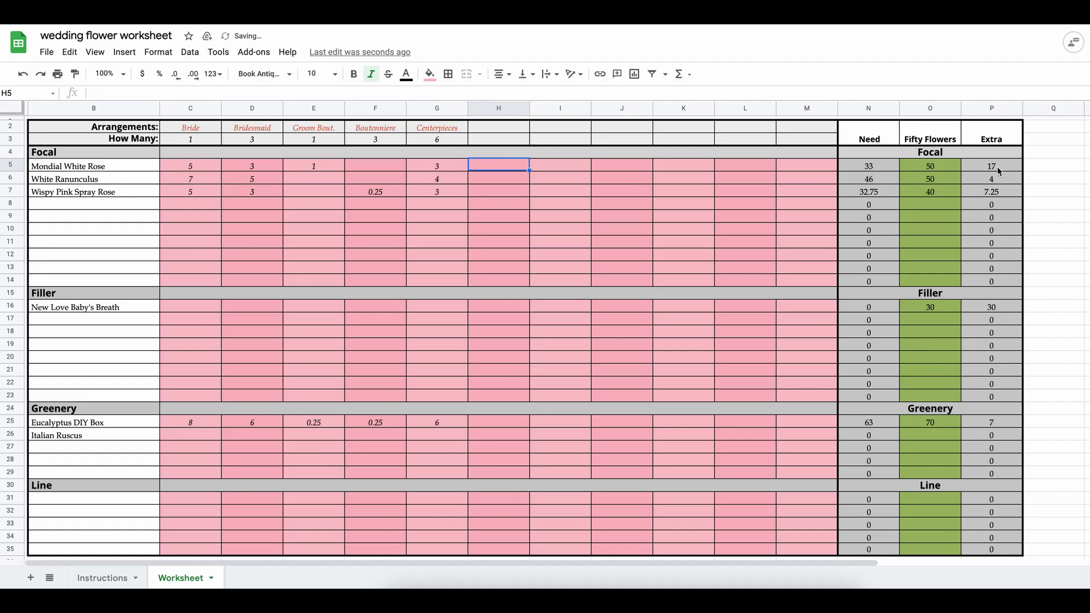
Set the Mondial White Rose stem count for Centerpieces to 5 and check the rose's Extra value.
click(438, 168)
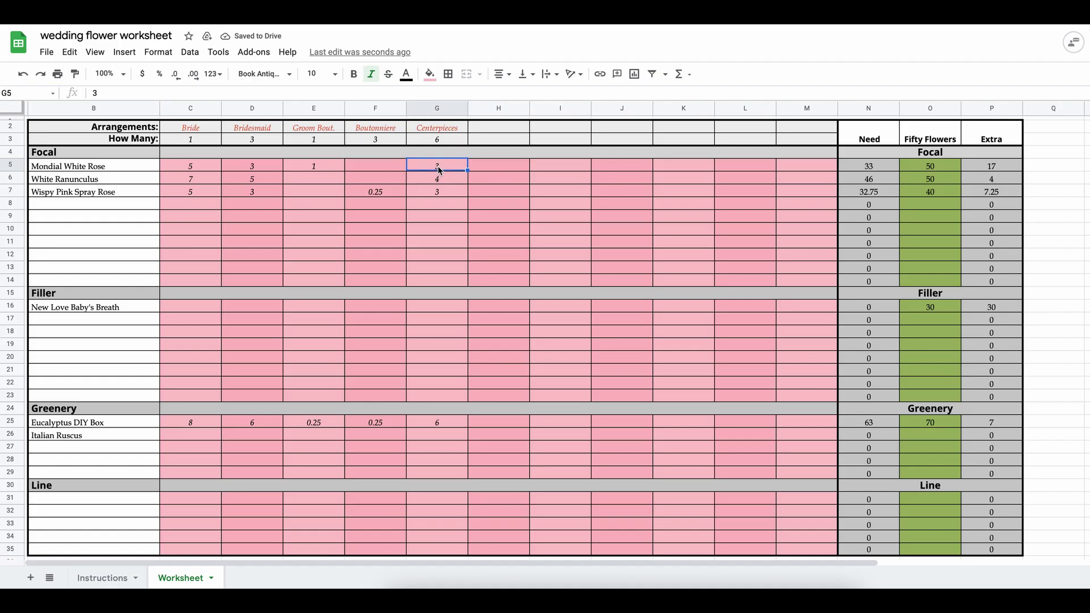
text(5)
click(493, 163)
click(995, 166)
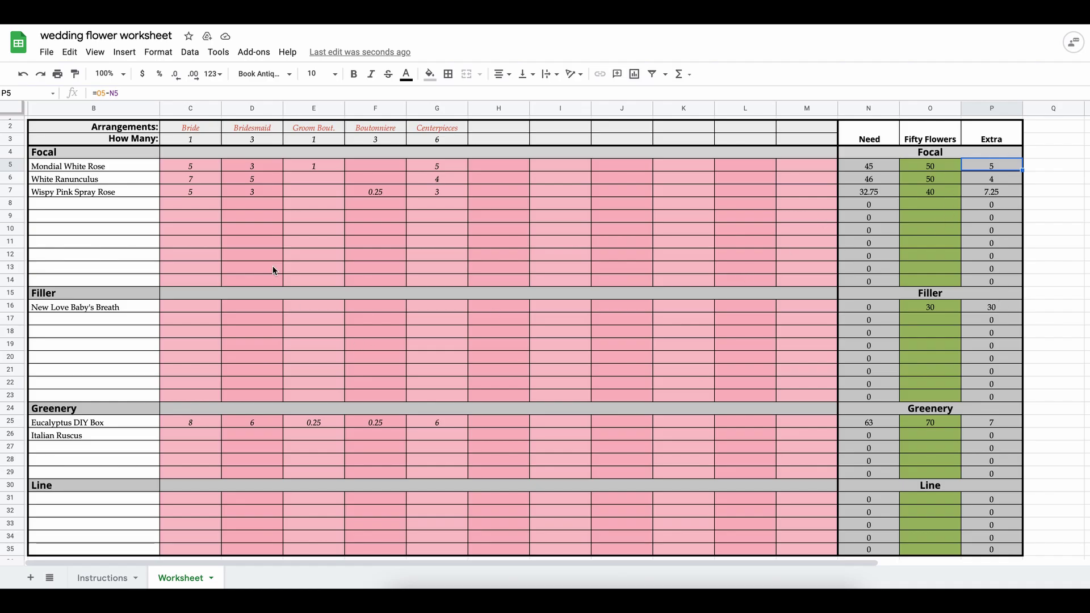
Examine the White Ranunculus stem counts for the Bride, Bridesmaid and Centerpieces arrangements.
click(189, 182)
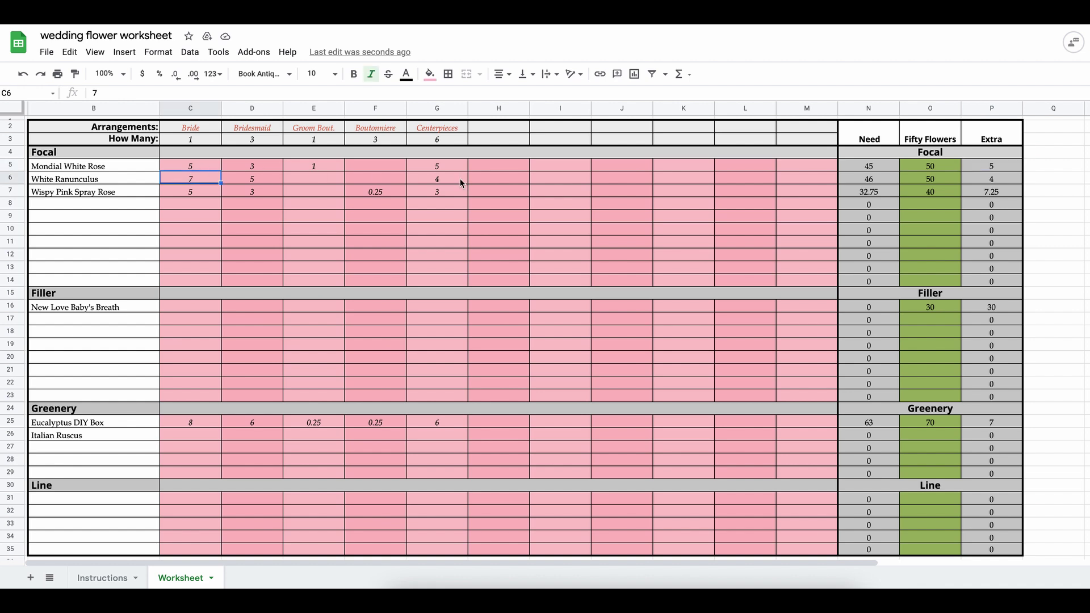
click(250, 179)
click(184, 182)
click(252, 180)
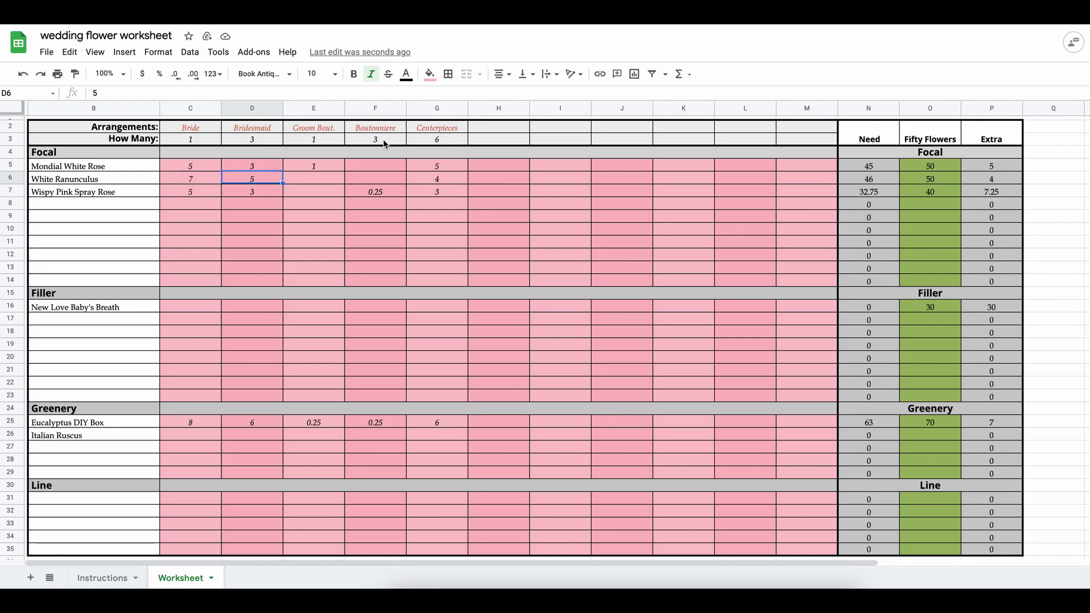
click(449, 179)
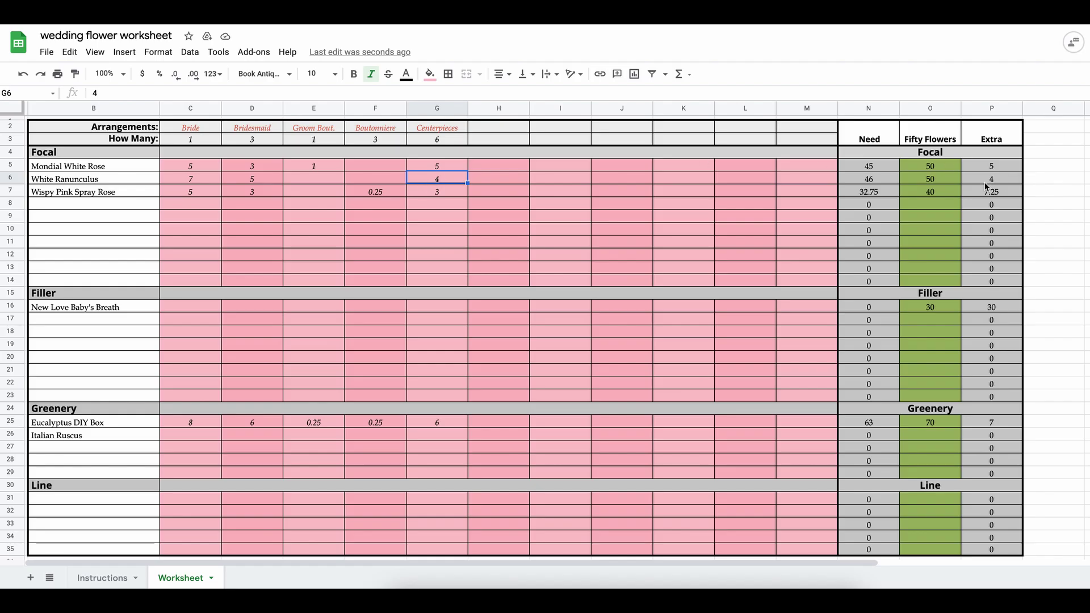
Examine the Wispy Pink Spray Rose stem counts for the Bride, Bridesmaid, Boutonniere and Centerpieces arrangements.
click(195, 193)
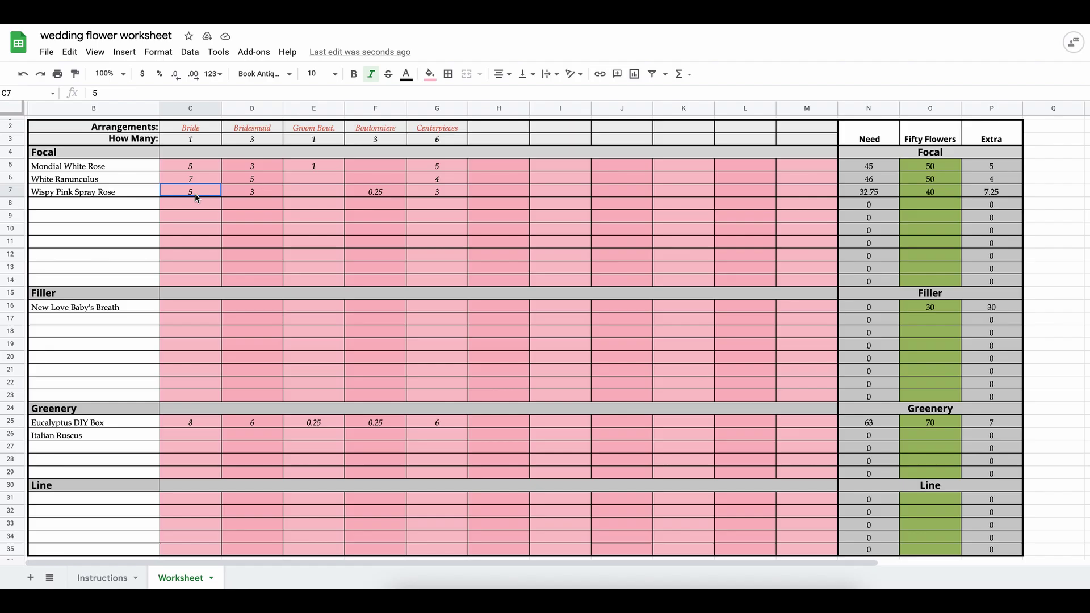
click(388, 195)
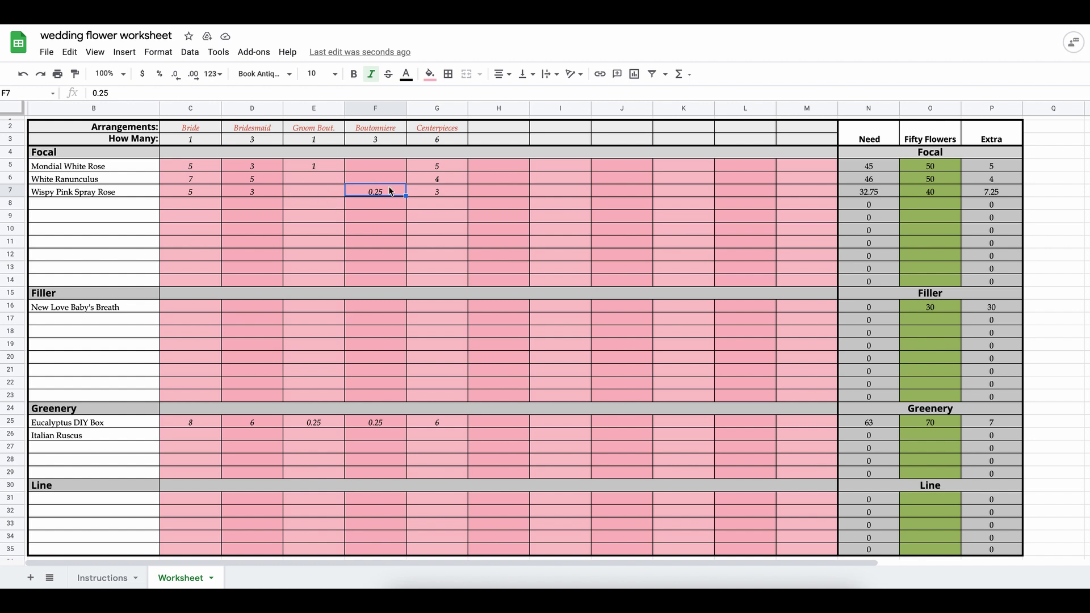
click(427, 192)
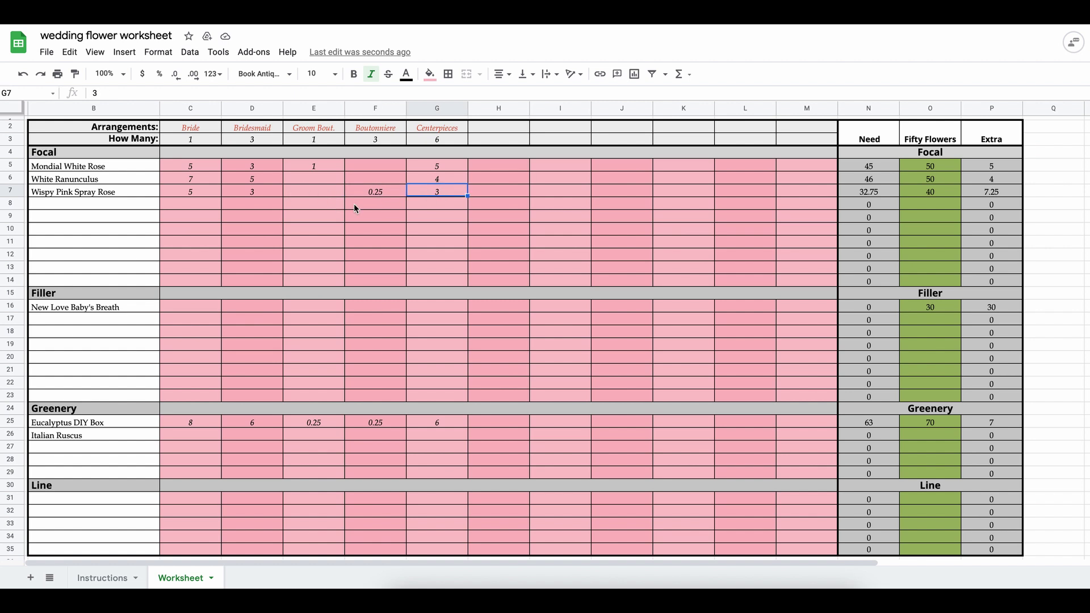
click(262, 191)
click(195, 193)
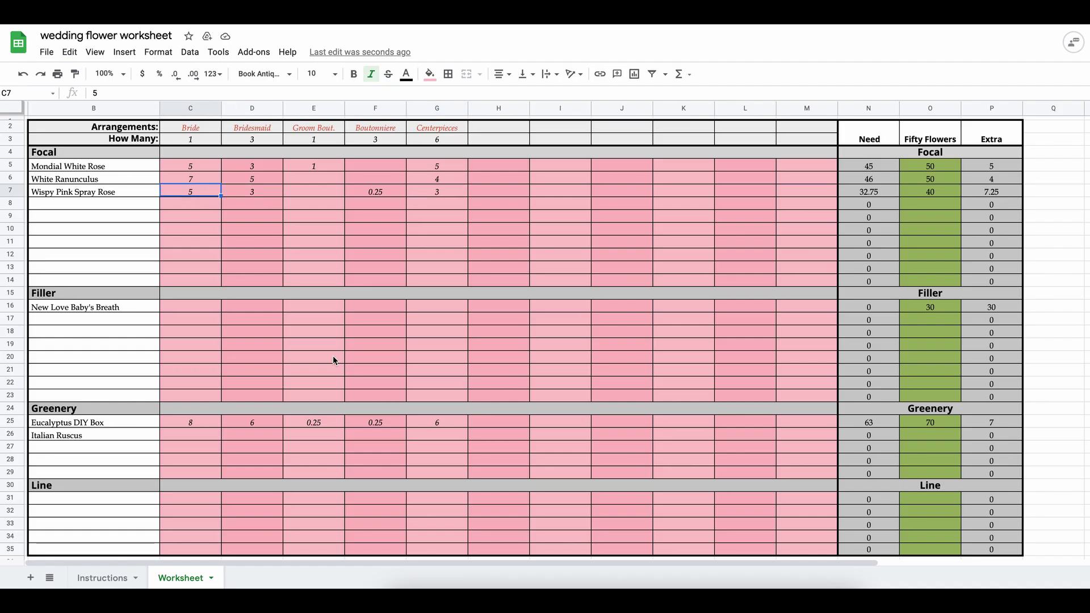
Switch to the FiftyFlowers site and open the New Love Baby's Breath product page from the favorites.
click(174, 305)
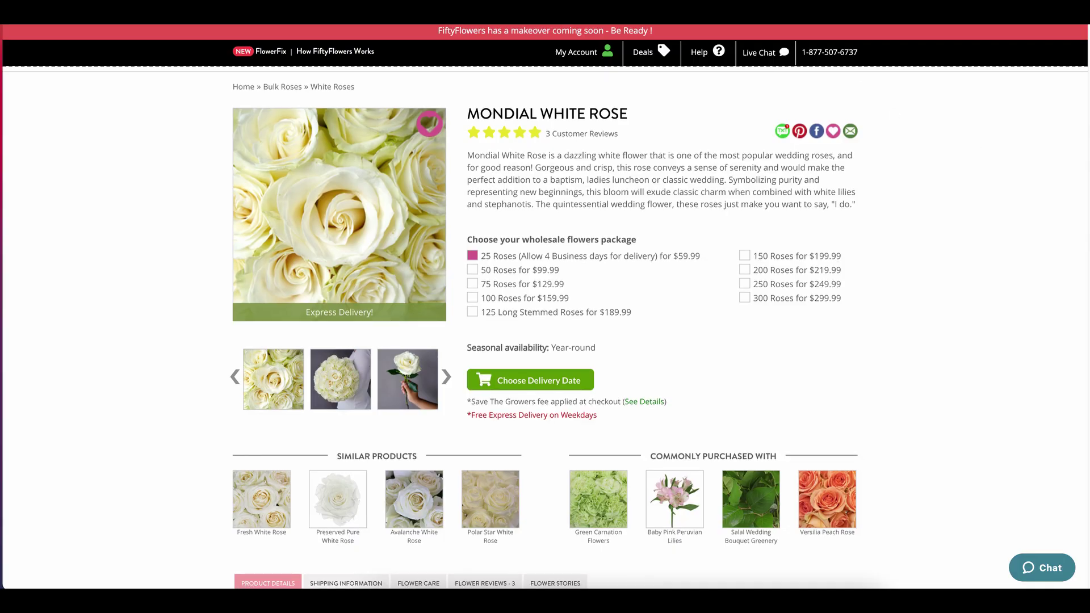
scroll(545, 306, up, 2)
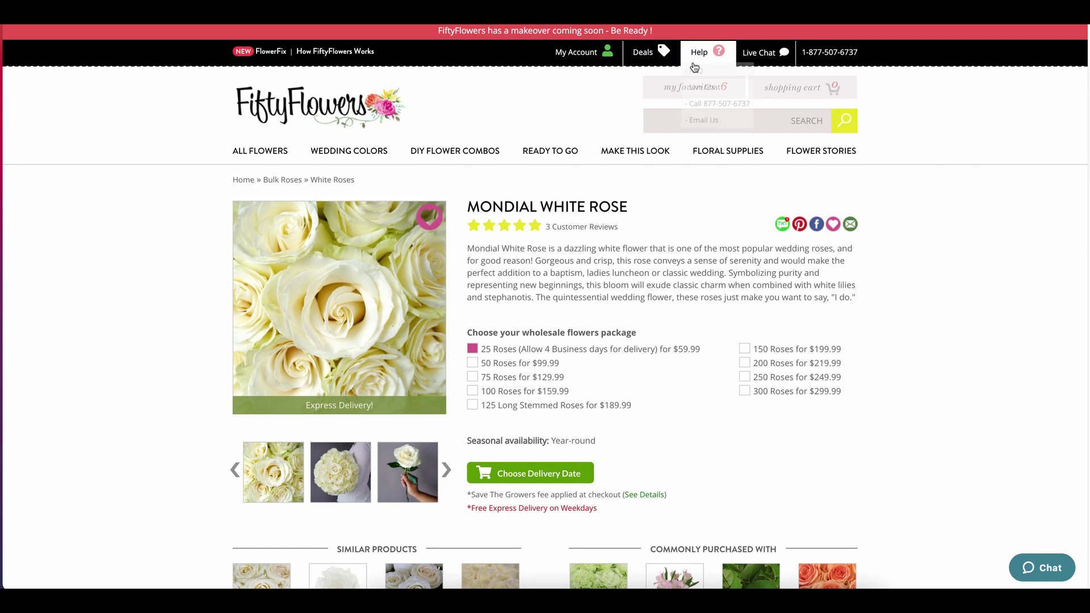
mouse_move(690, 86)
click(680, 290)
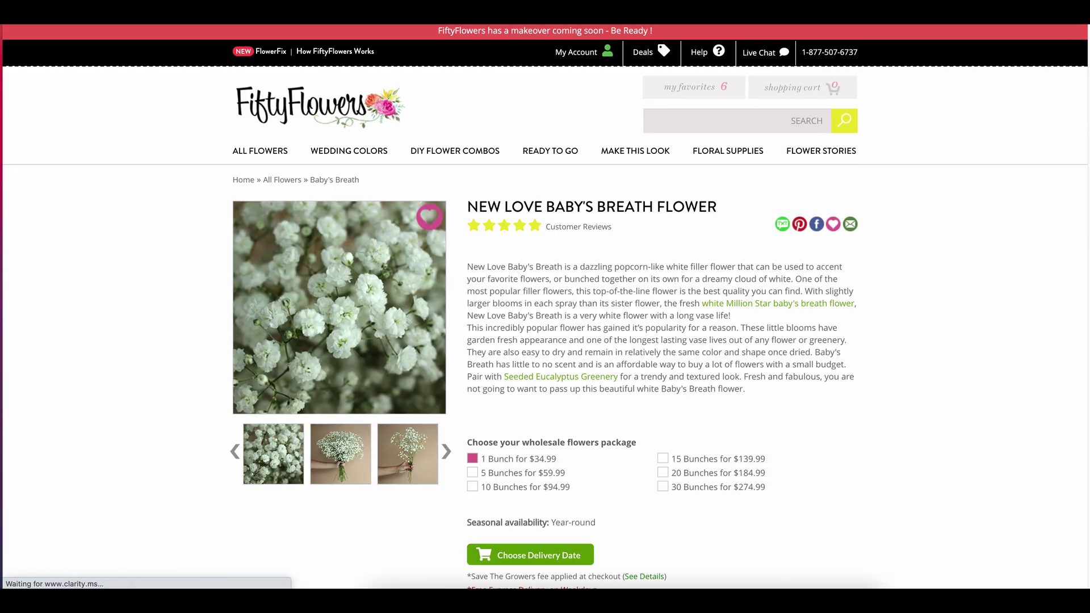
Examine the product details of New Love Baby's Breath for the number of stems per bunch.
scroll(1080, 279, down, 10)
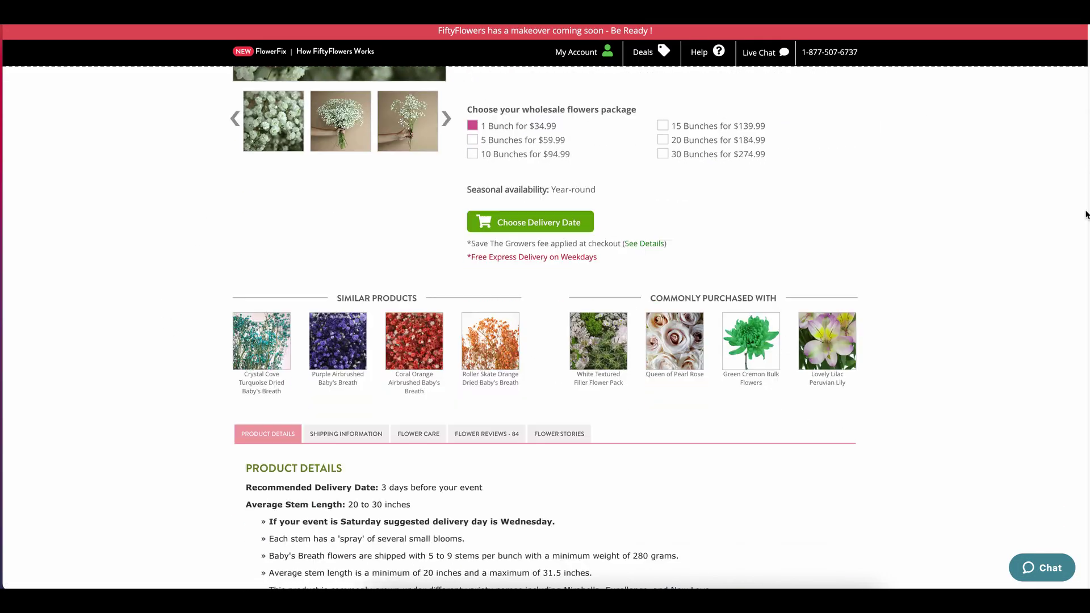
scroll(1079, 278, down, 2)
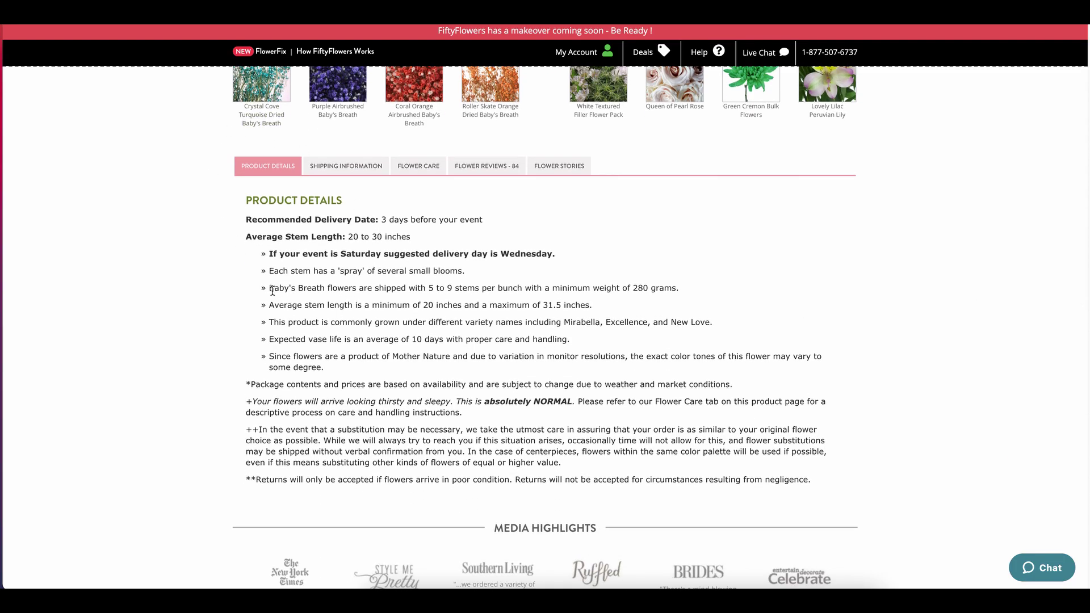
drag(271, 290, 679, 290)
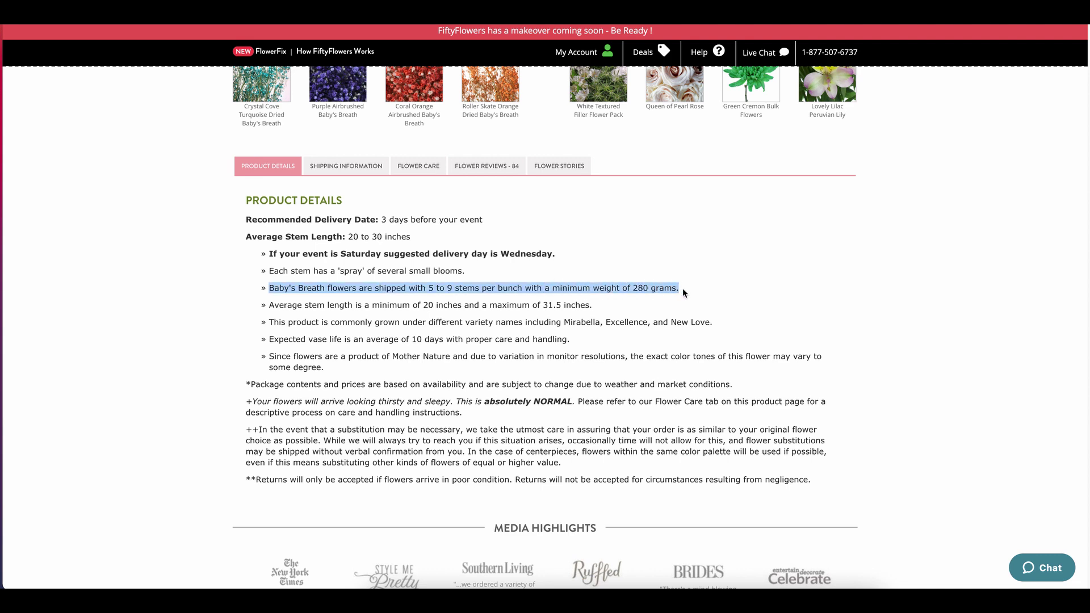
click(683, 287)
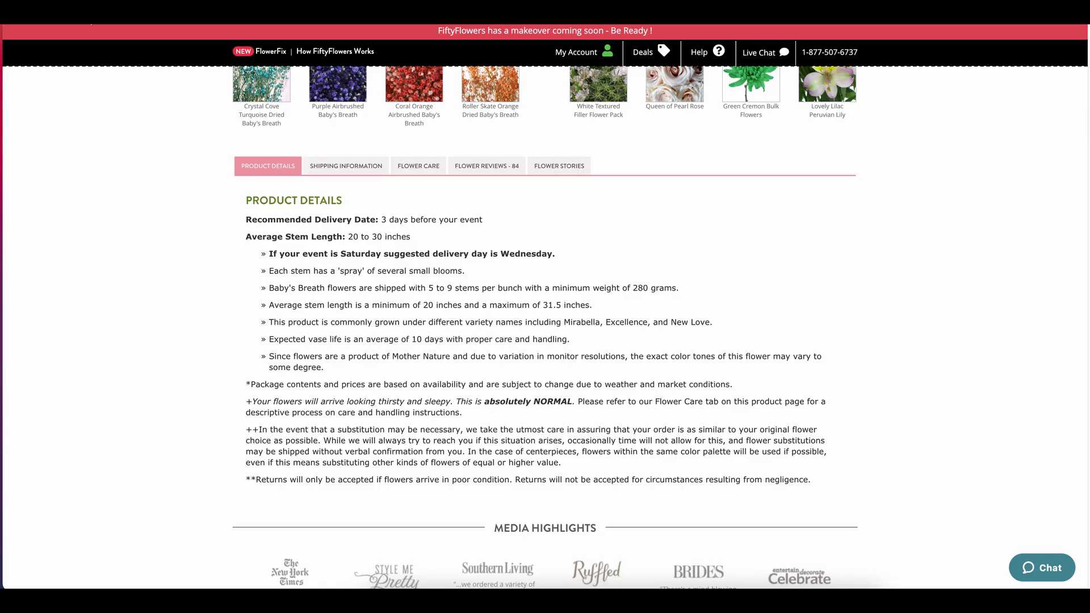
Return to the Google Sheets worksheet and set the New Love Baby's Breath stem count to 0.25 for both Groom Bout. and Boutonniere.
click(820, 596)
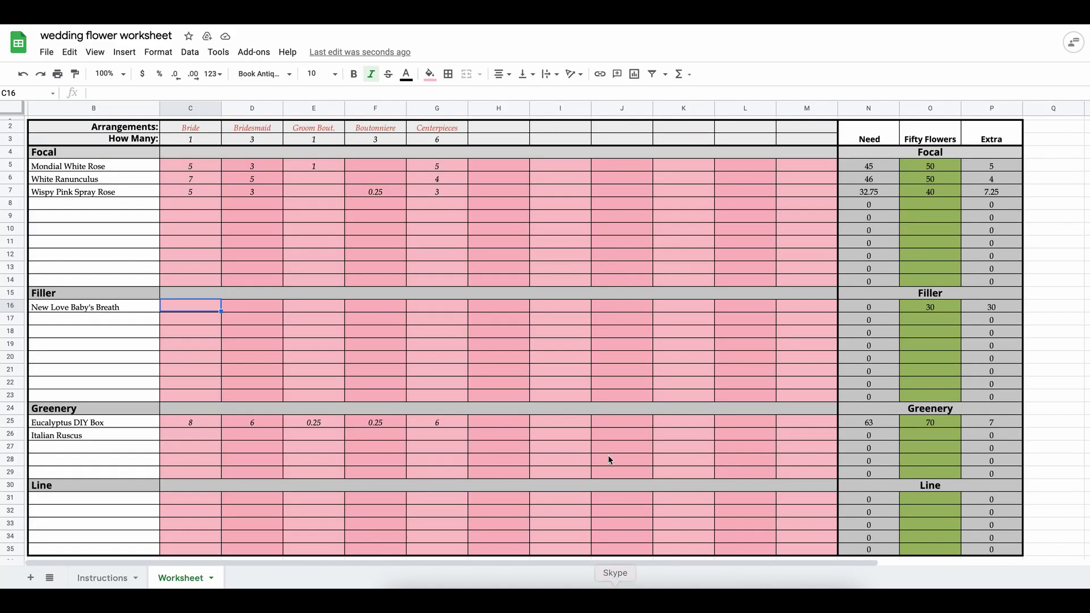
click(931, 310)
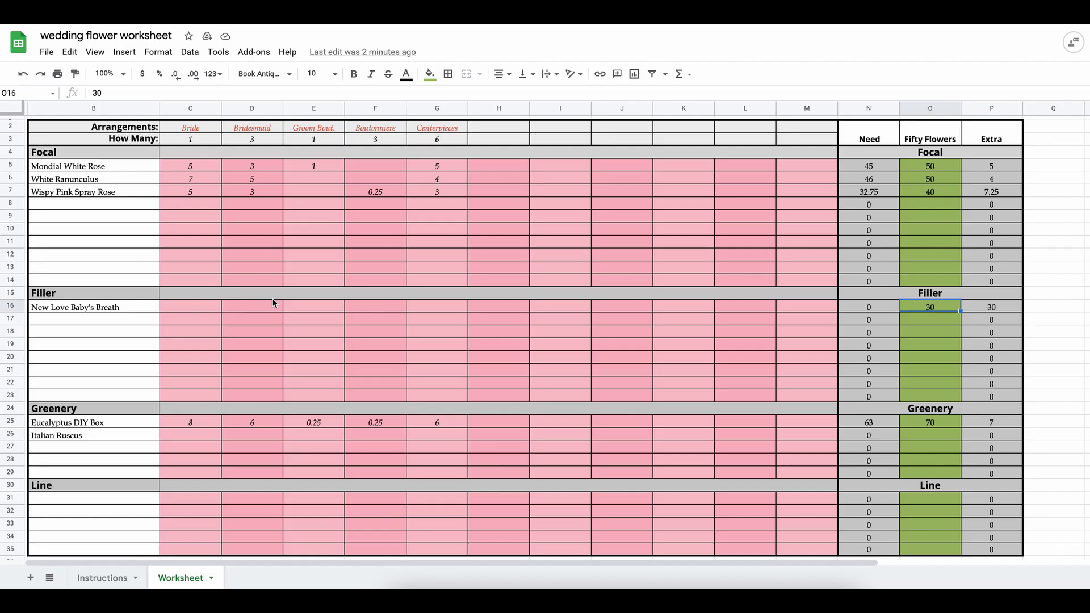
click(165, 308)
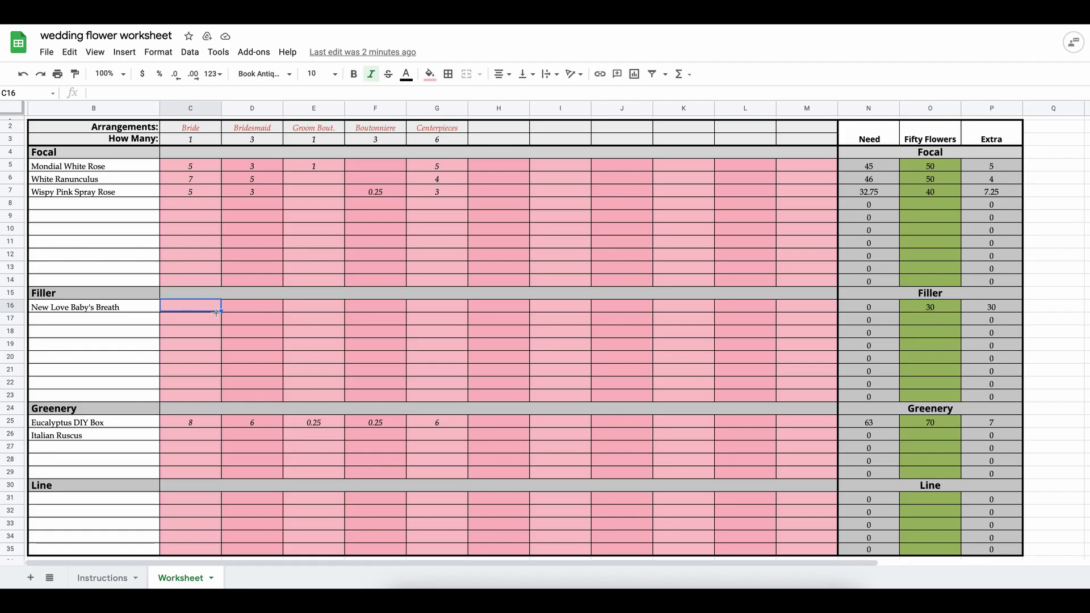
click(373, 310)
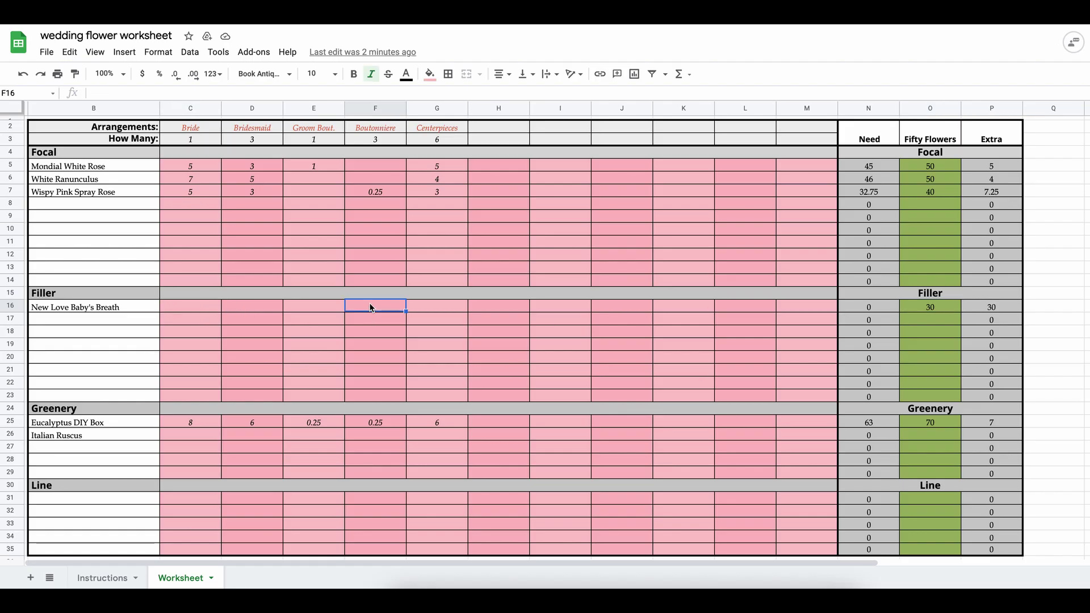
click(304, 310)
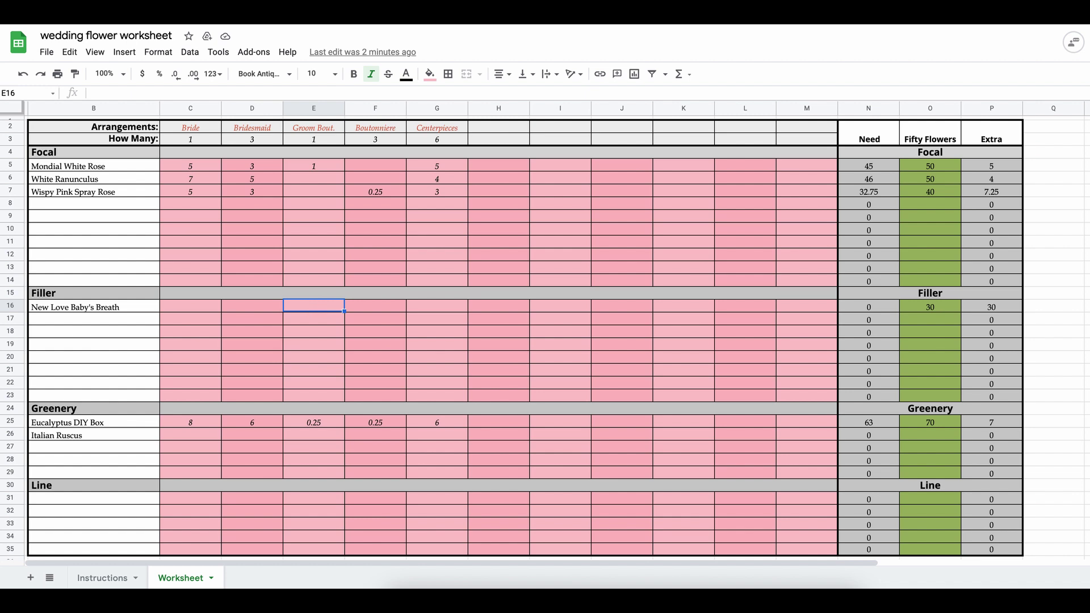
text(.25)
click(360, 305)
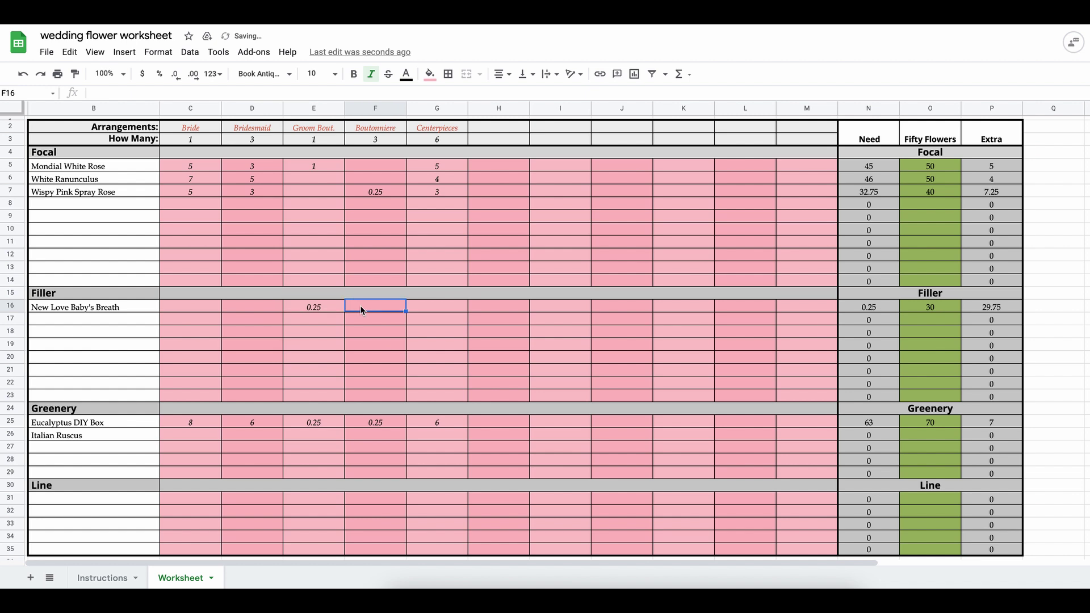
text(.25)
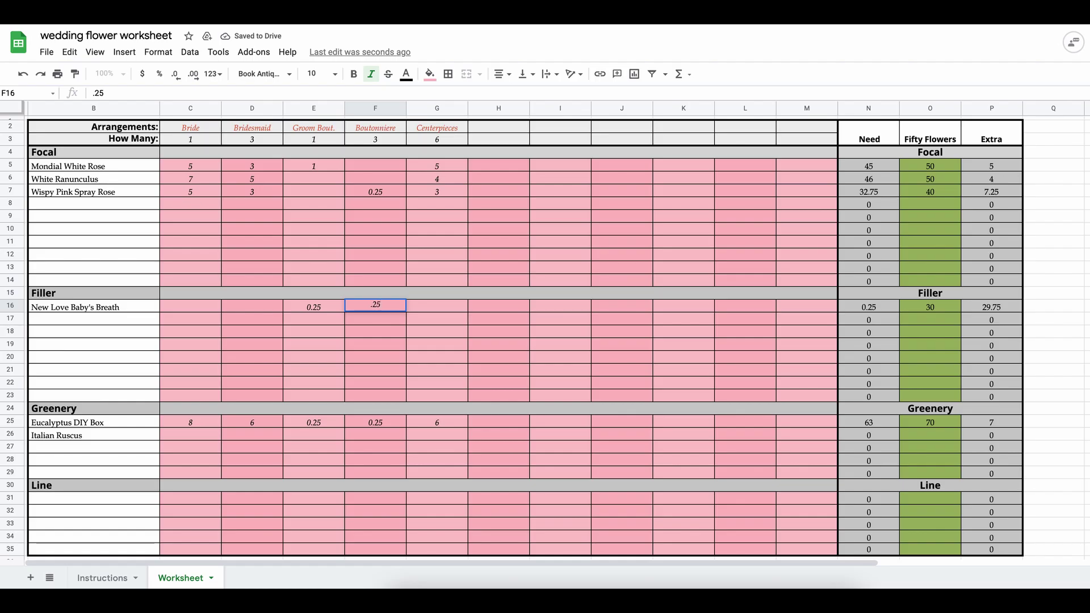
Set the New Love Baby's Breath stem count to 2 for Bridesmaid and 3 for Bride, and check its Extra value.
click(241, 308)
text(2)
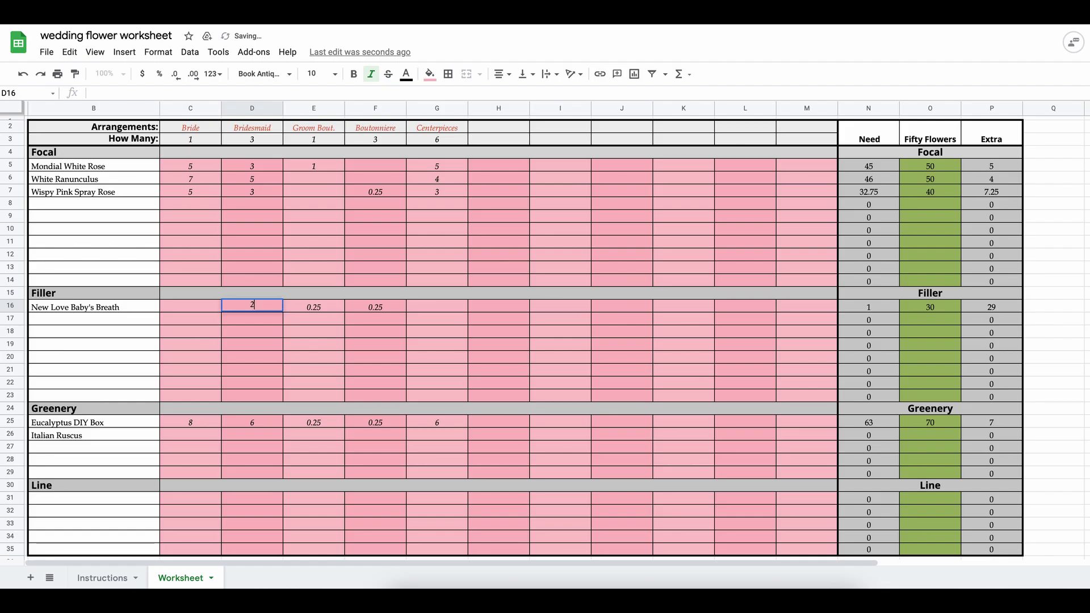
click(186, 308)
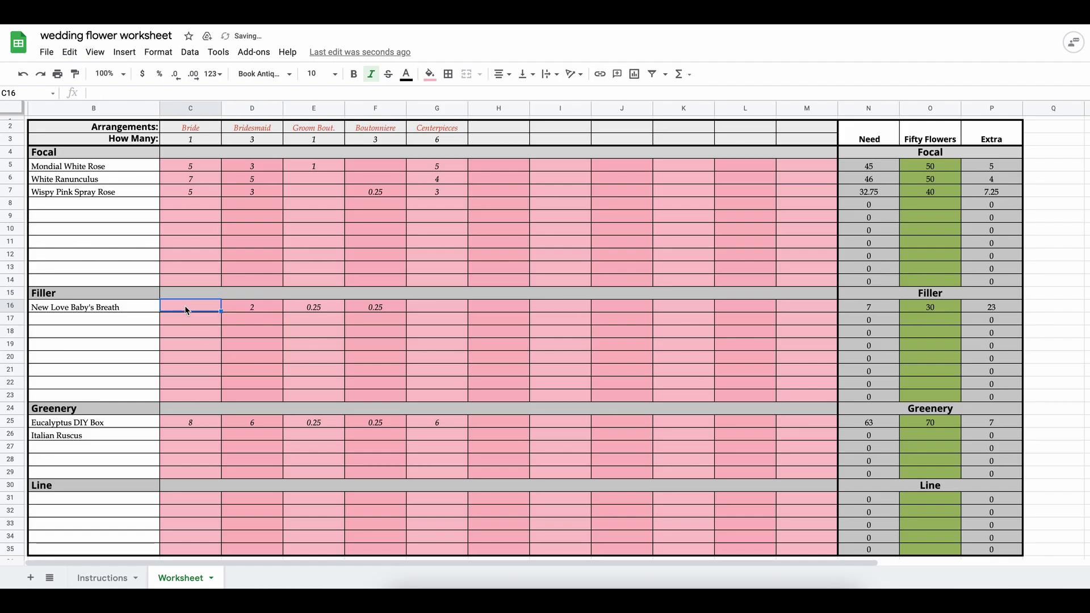
text(3)
click(442, 306)
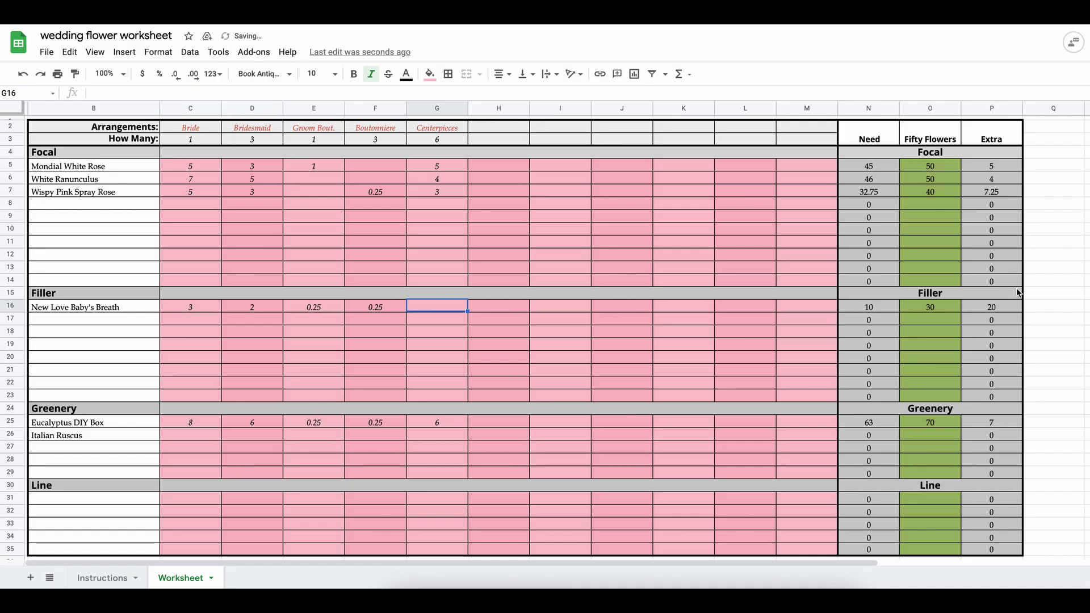
click(983, 306)
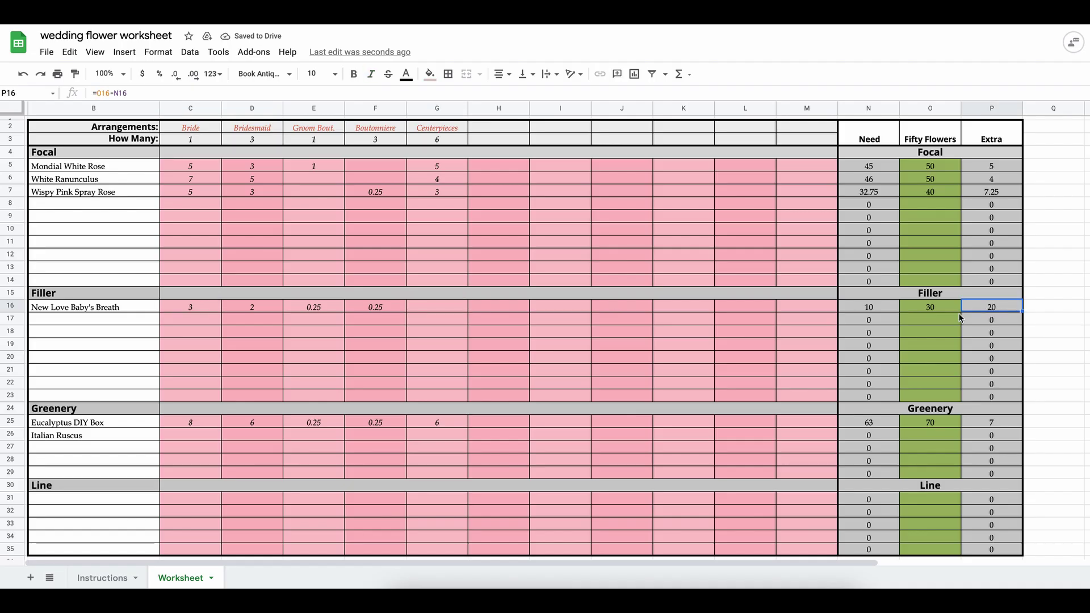
Set the New Love Baby's Breath stem count for Centerpieces to 3.
click(428, 306)
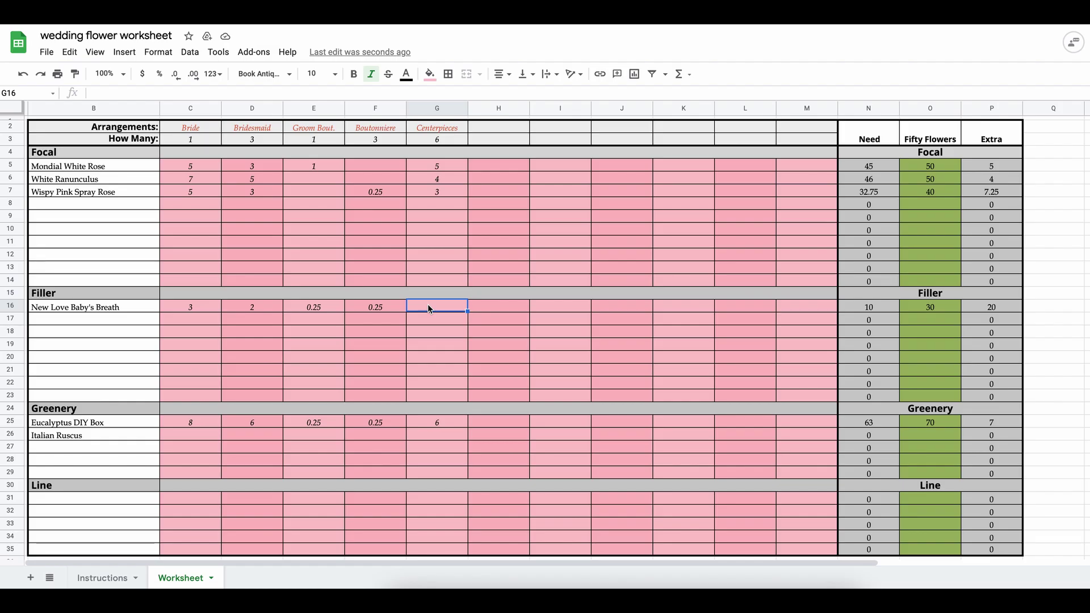
text(3)
click(487, 312)
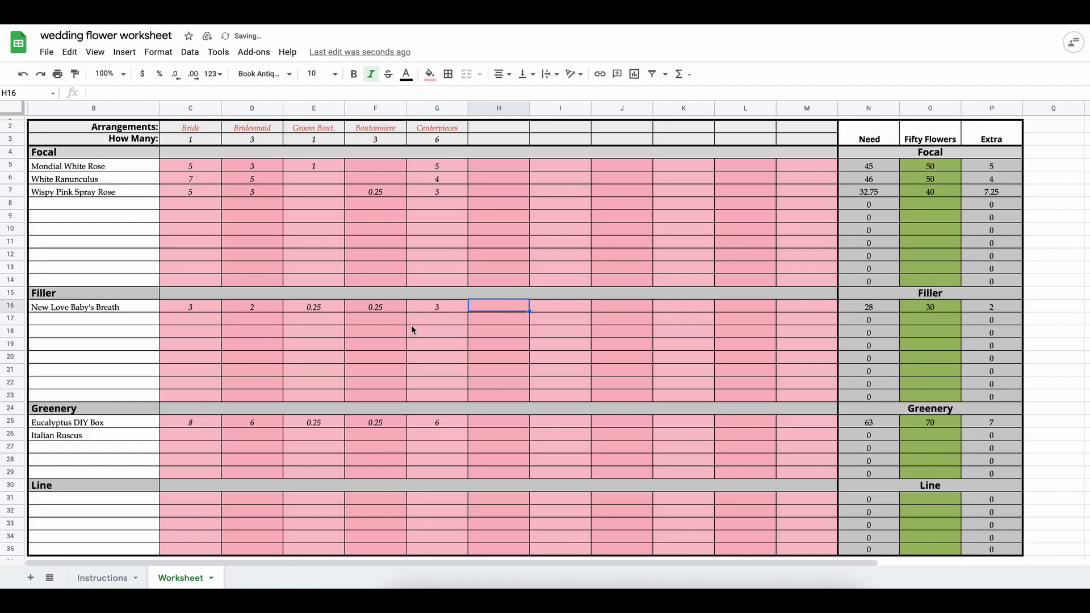
Set the New Love Baby's Breath stem count for Centerpieces to 2 and check its Extra value.
click(438, 307)
text(2)
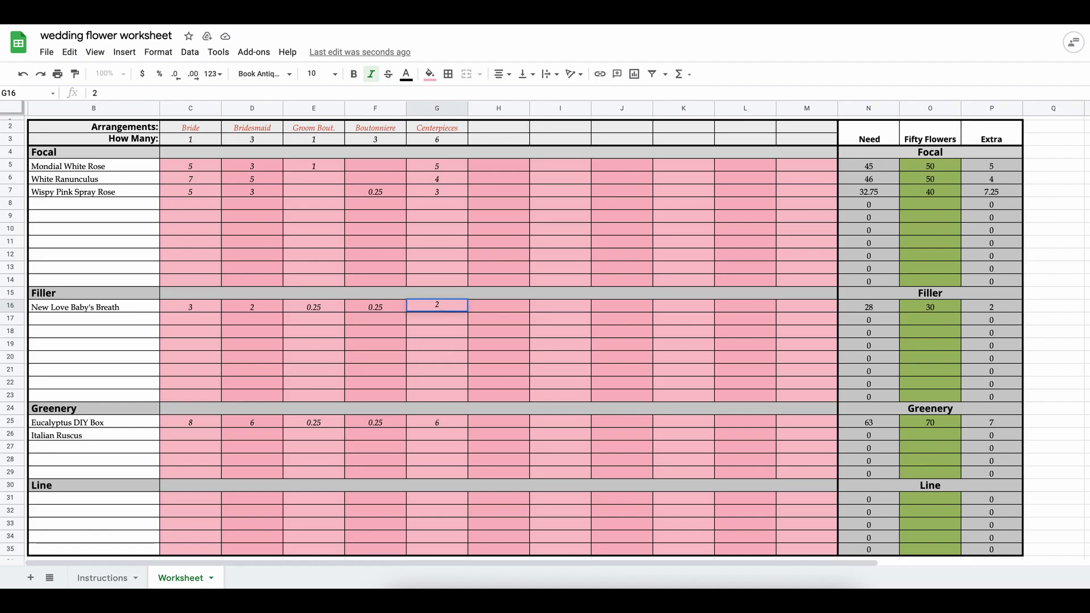
click(491, 308)
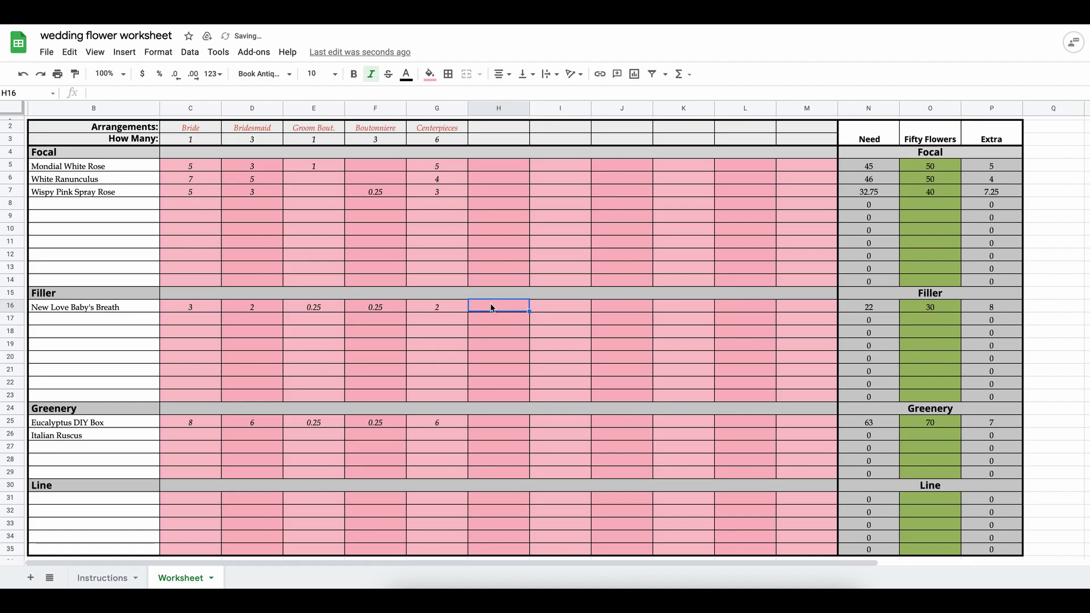
click(996, 307)
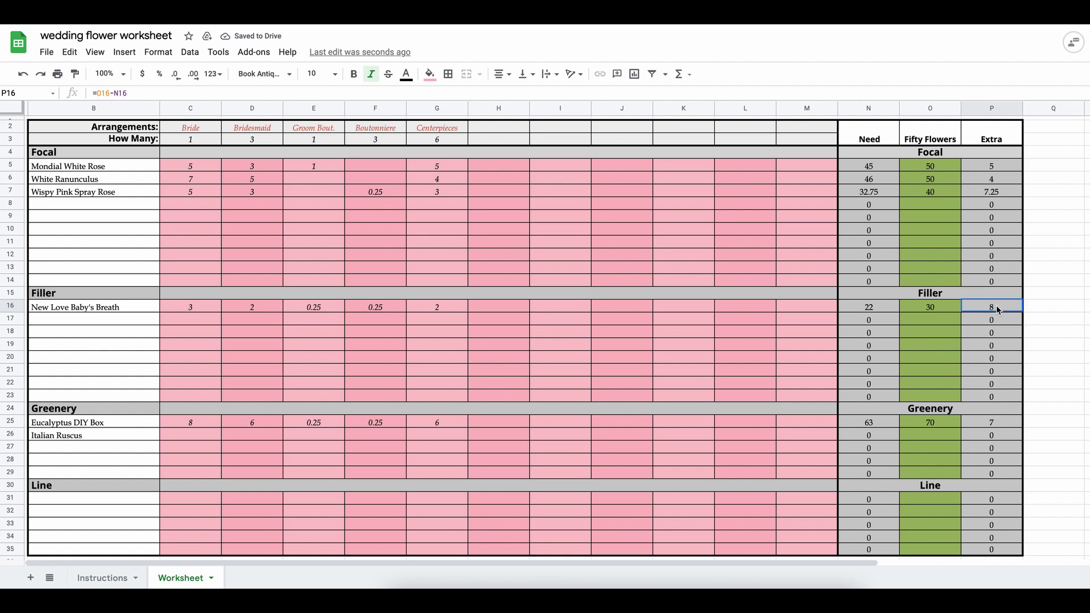
click(428, 310)
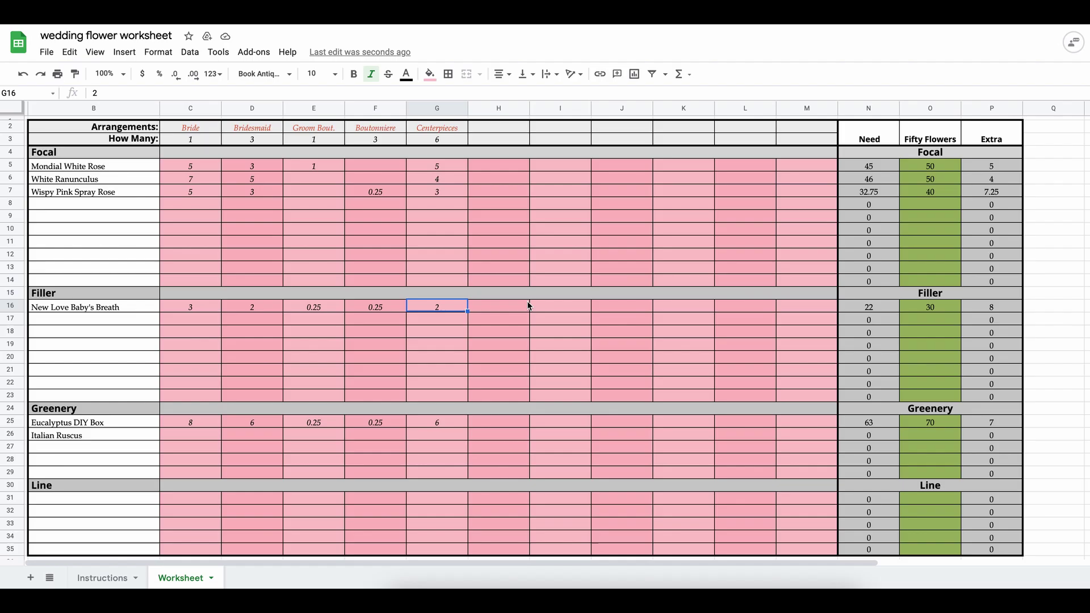
Examine the Eucalyptus DIY Box stem counts for the Bride and Bridesmaid arrangements.
click(196, 436)
click(192, 420)
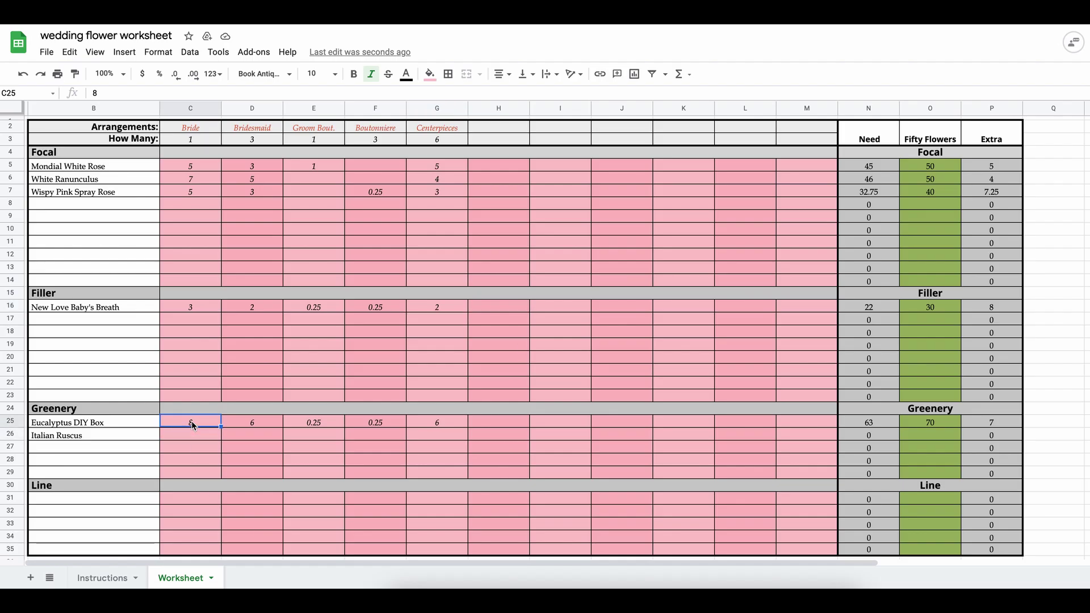
click(249, 423)
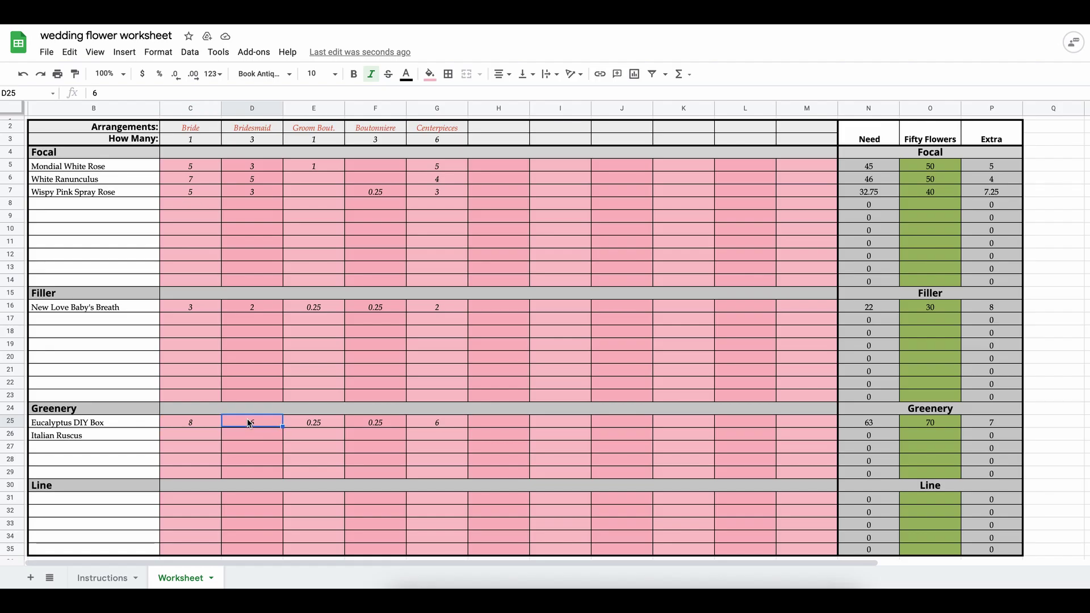
click(193, 422)
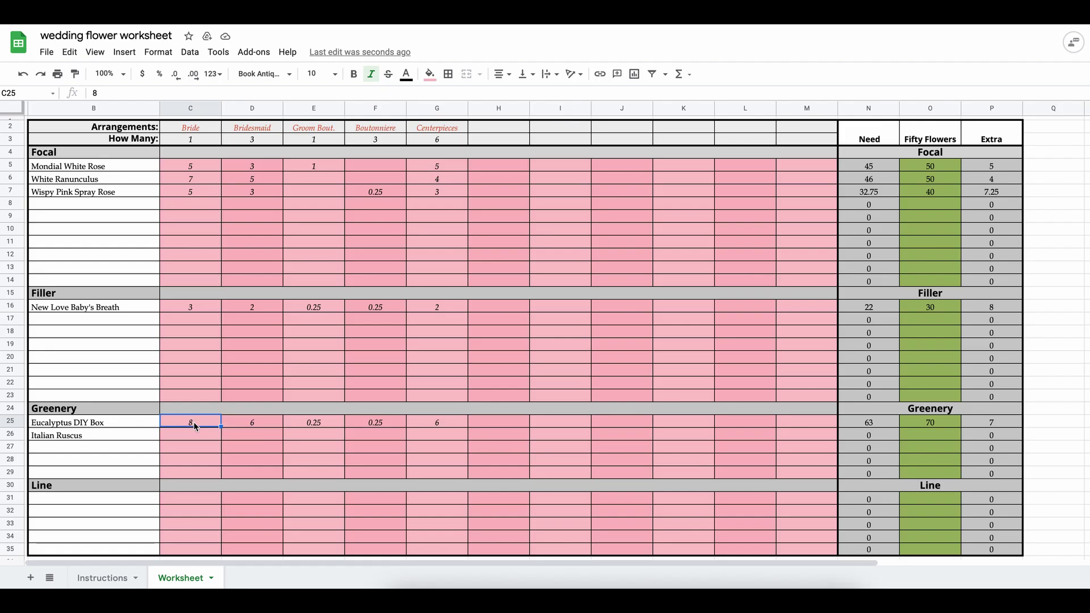
click(258, 423)
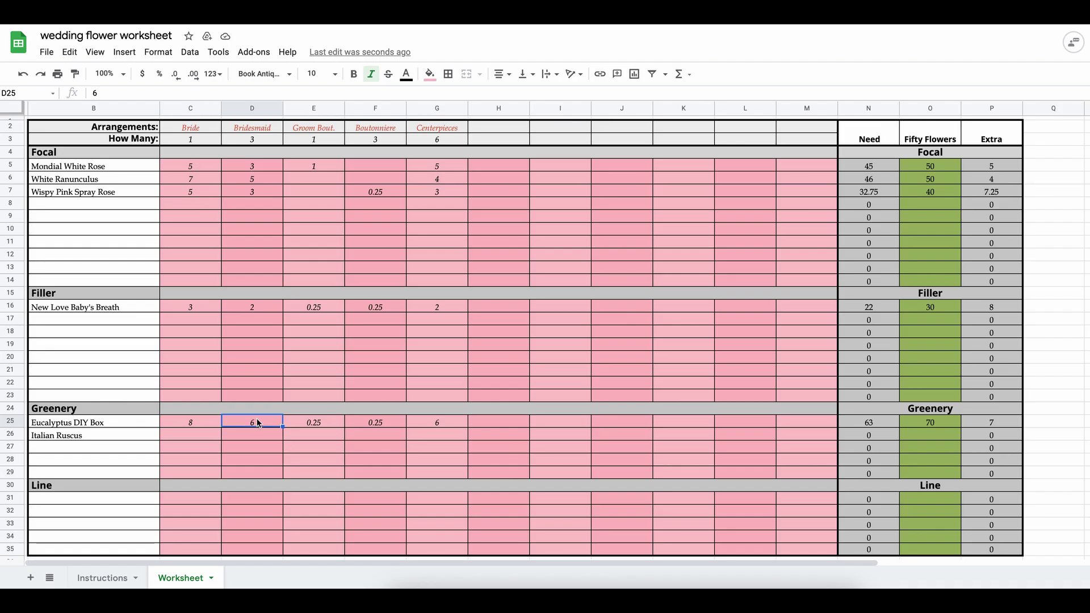
On the FiftyFlowers site, open the Eucalyptus Wedding DIY Greenery Box and check its stems per bunch and pack contents.
click(191, 424)
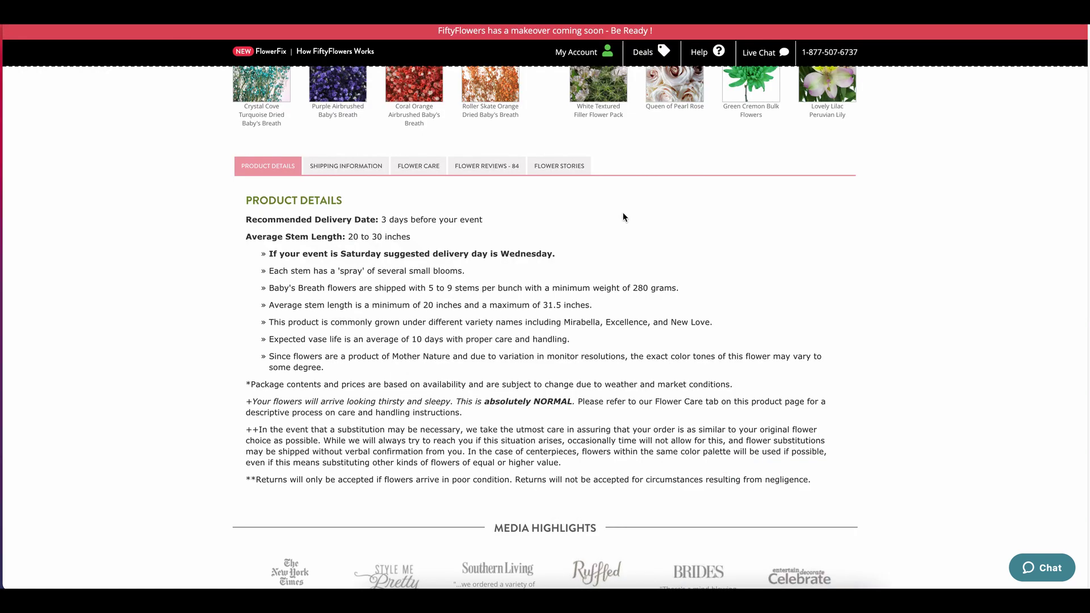
scroll(1054, 185, down, 15)
scroll(986, 215, up, 15)
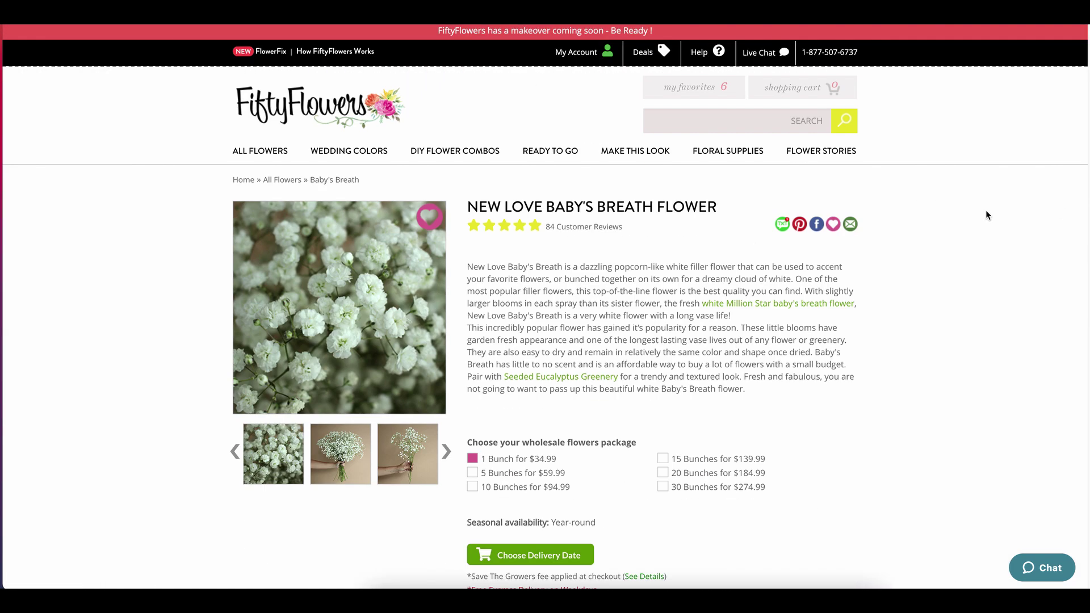
mouse_move(680, 85)
click(684, 331)
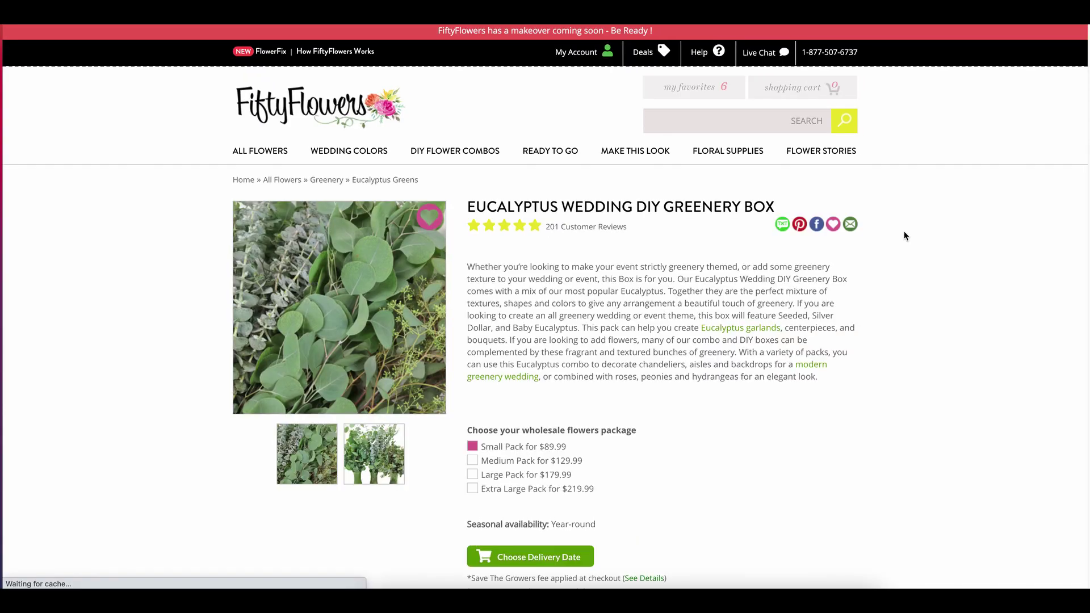
scroll(905, 236, down, 2)
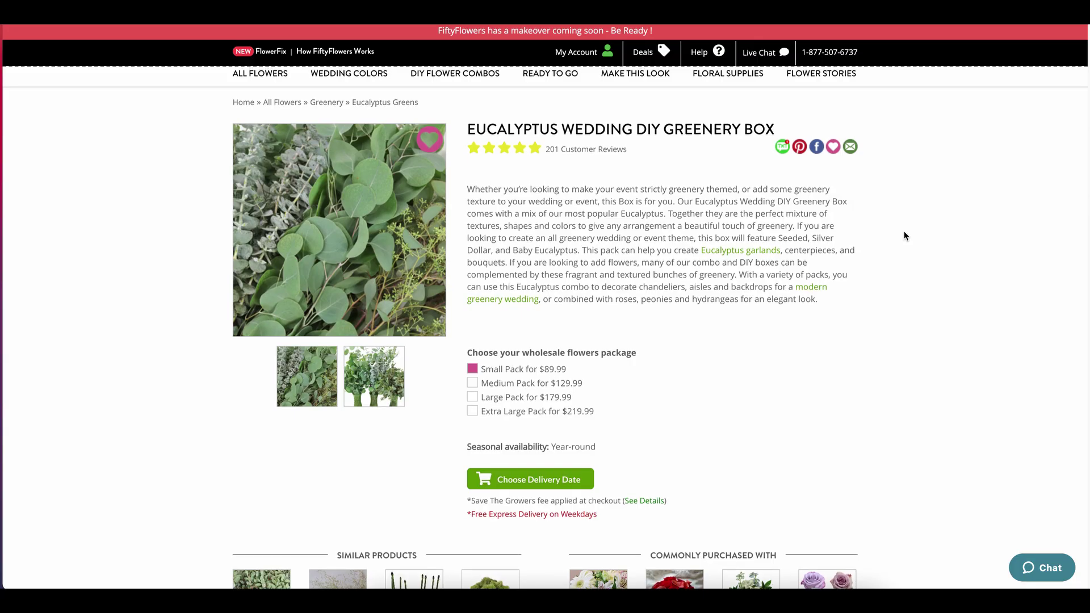
scroll(905, 236, down, 5)
scroll(905, 236, down, 7)
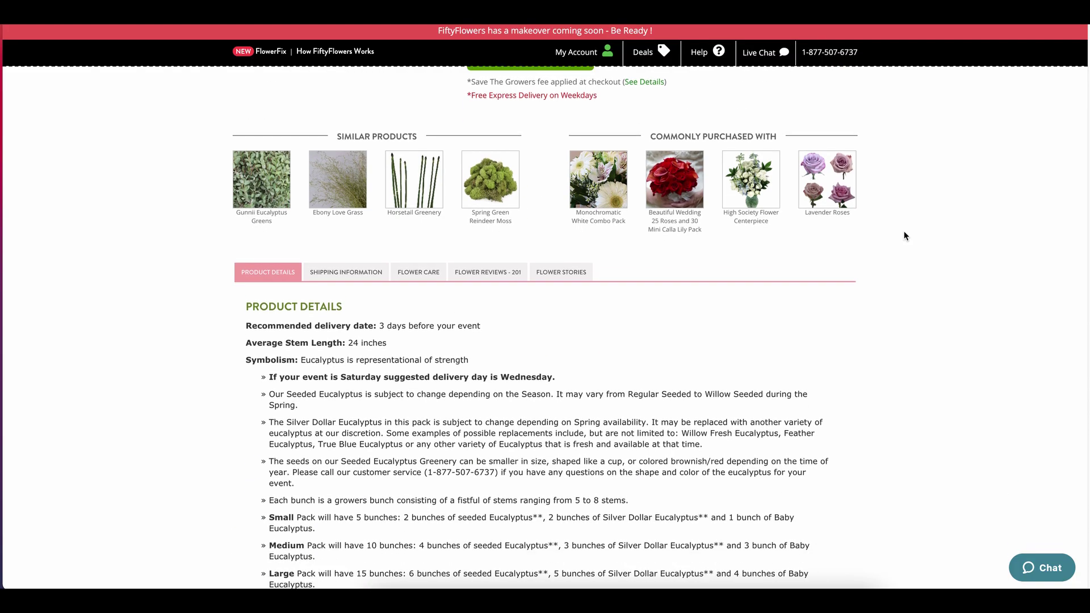
scroll(904, 235, up, 2)
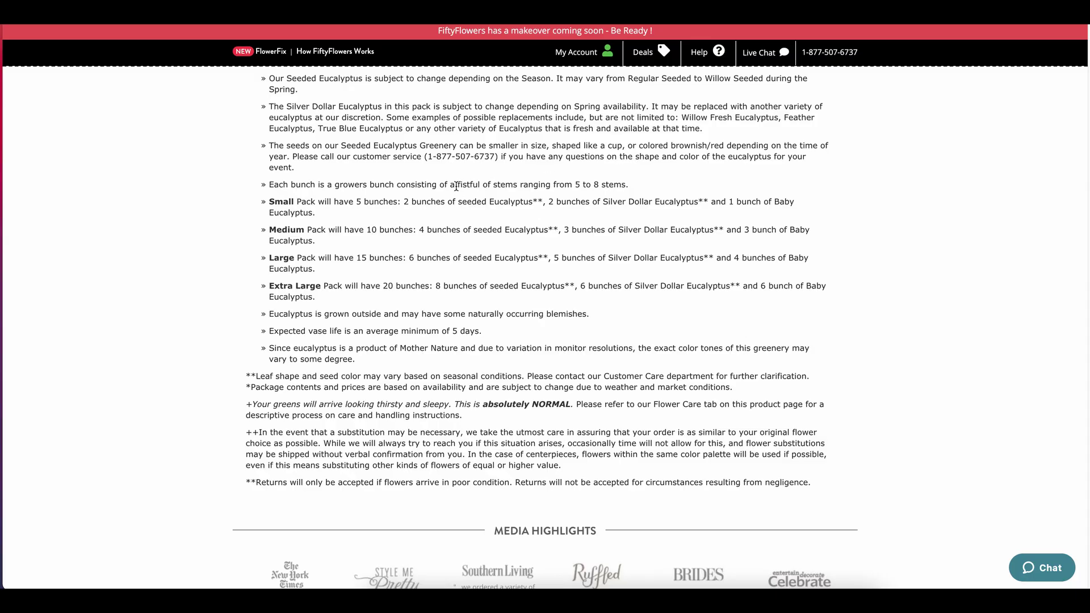
drag(458, 185, 624, 185)
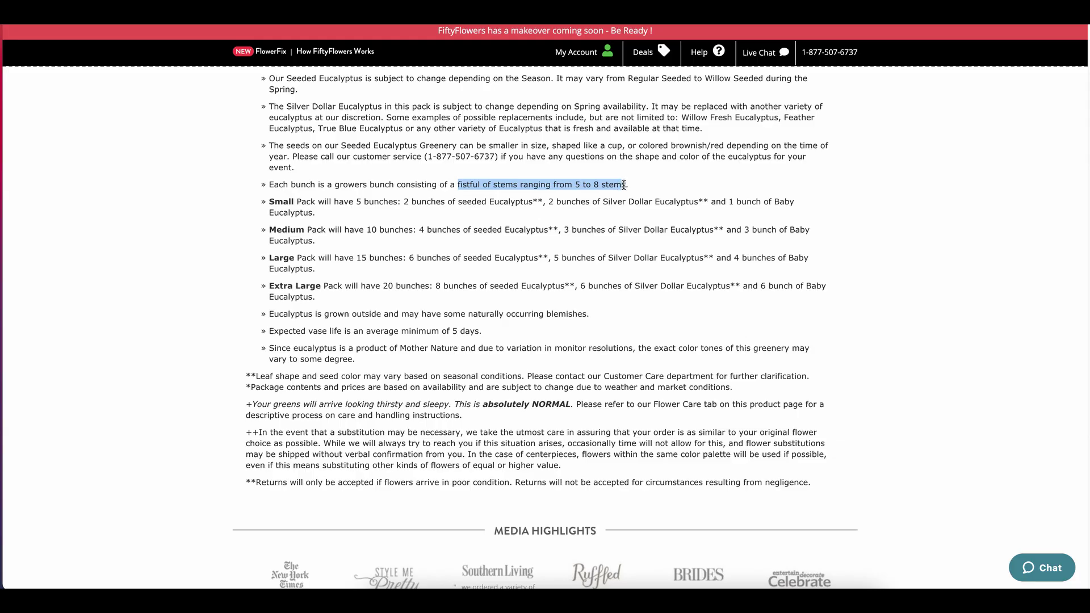
click(771, 242)
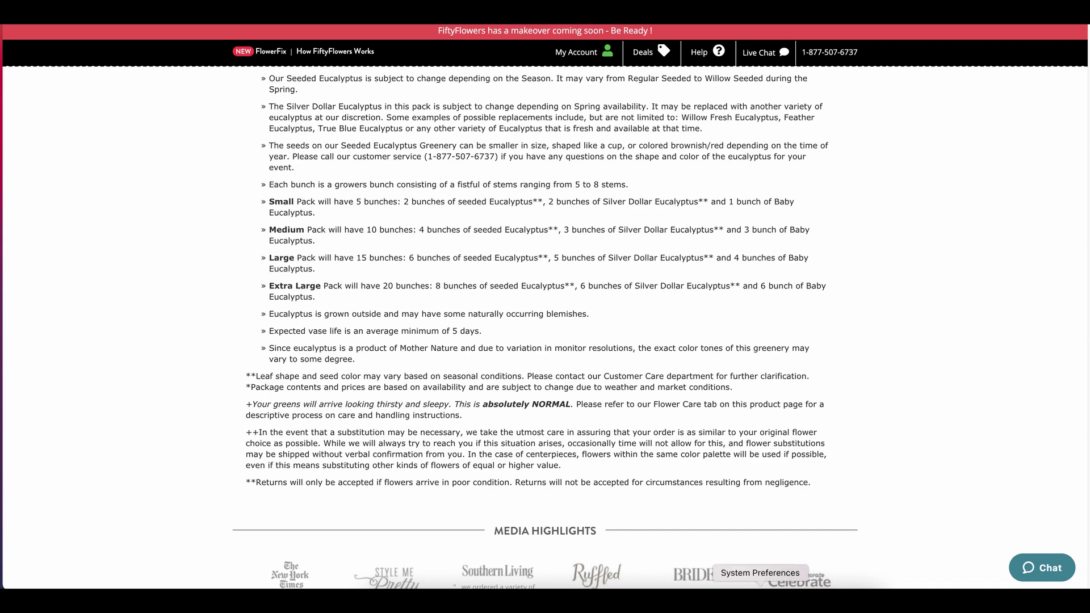
Return to the worksheet and review the Eucalyptus DIY Box stem counts for Groom Bout., Boutonniere and Centerpieces, plus its Need and Extra values.
click(740, 577)
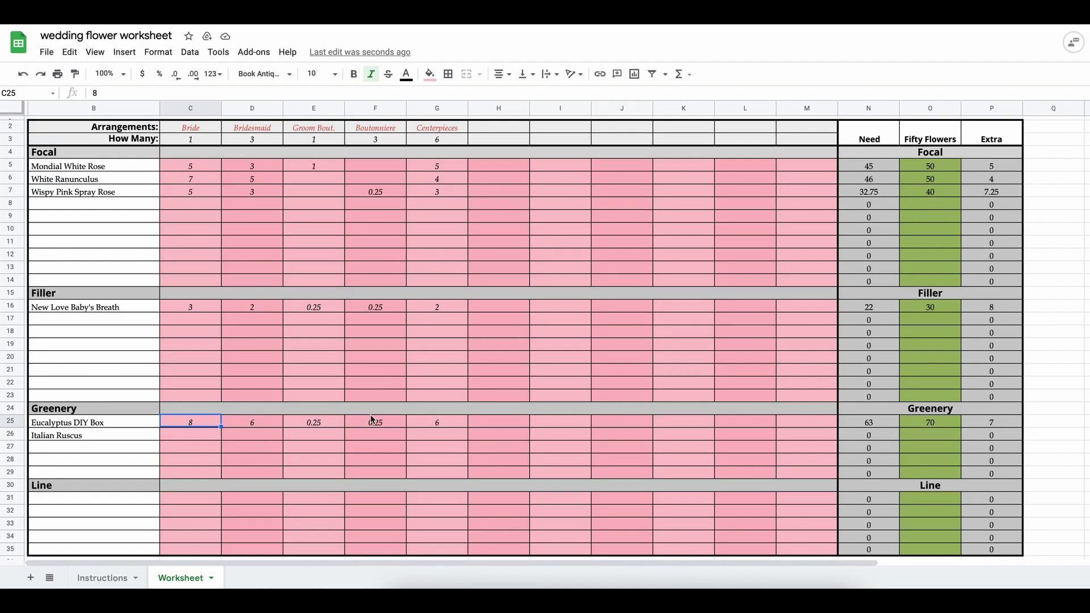
click(313, 421)
click(391, 421)
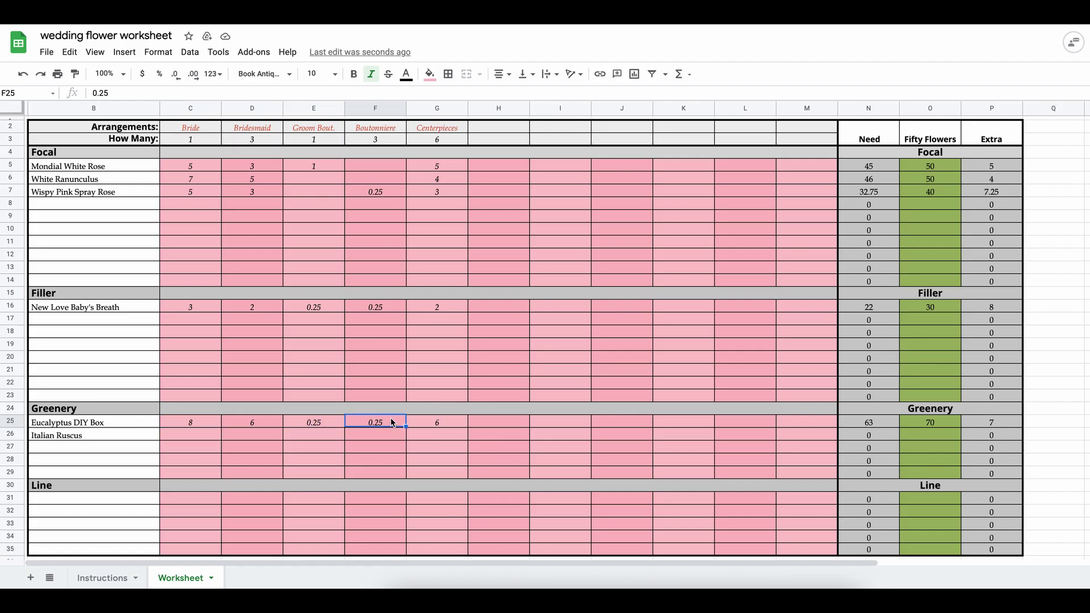
click(446, 427)
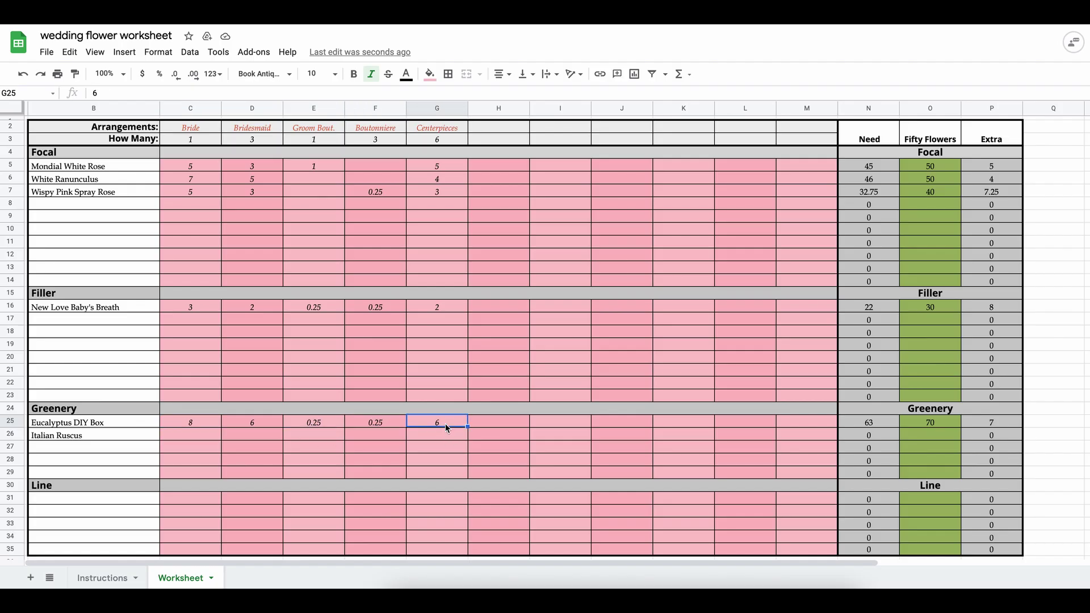
click(940, 426)
click(875, 423)
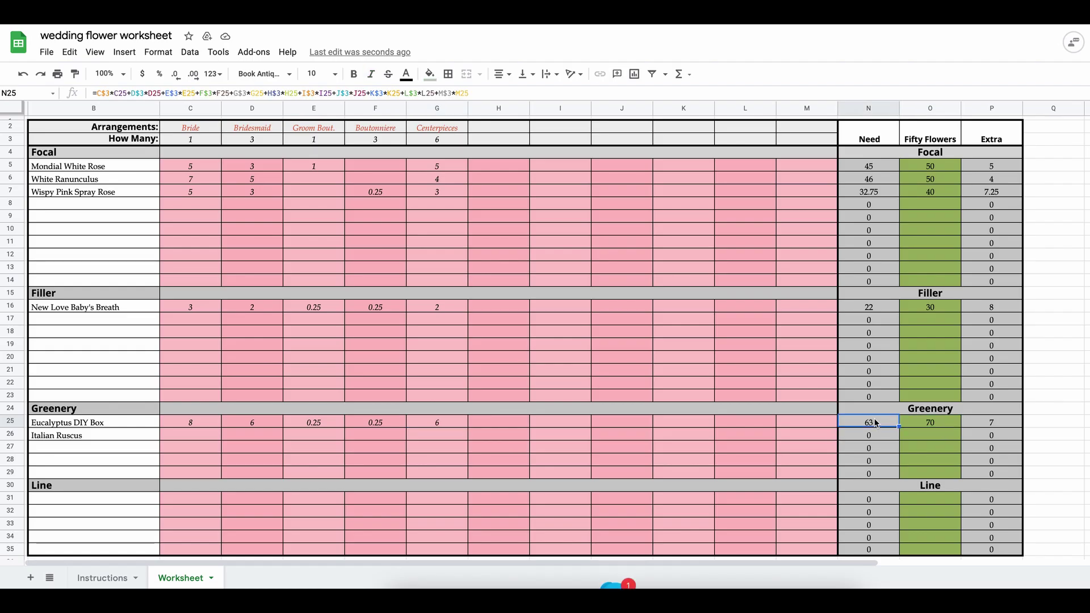
click(1001, 424)
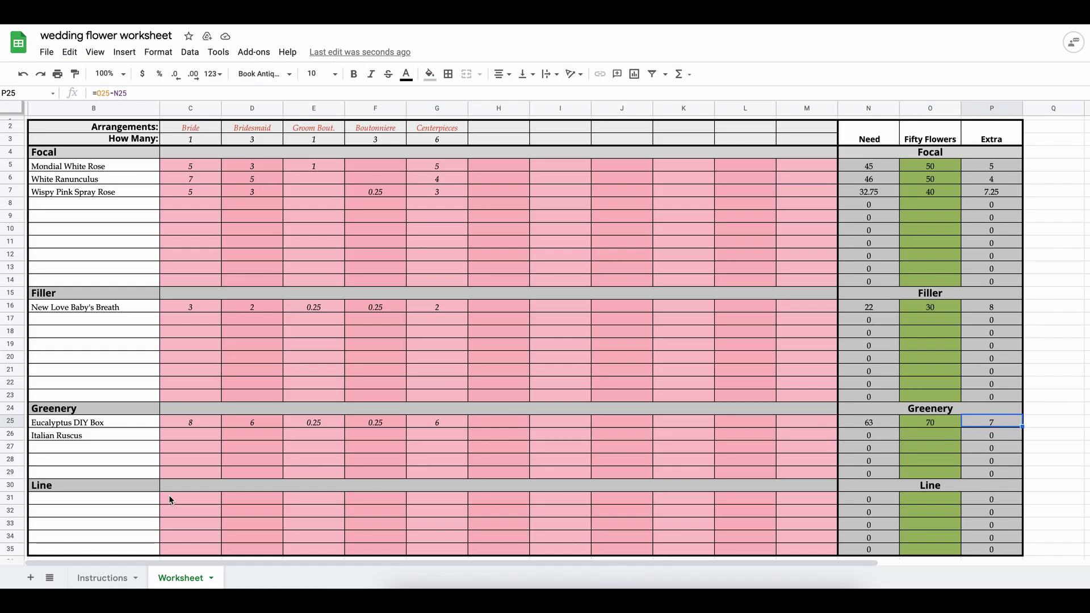
On the FiftyFlowers site, open the favorited Italian Ruscus Greenery and check its stems per bunch and package sizes.
click(193, 436)
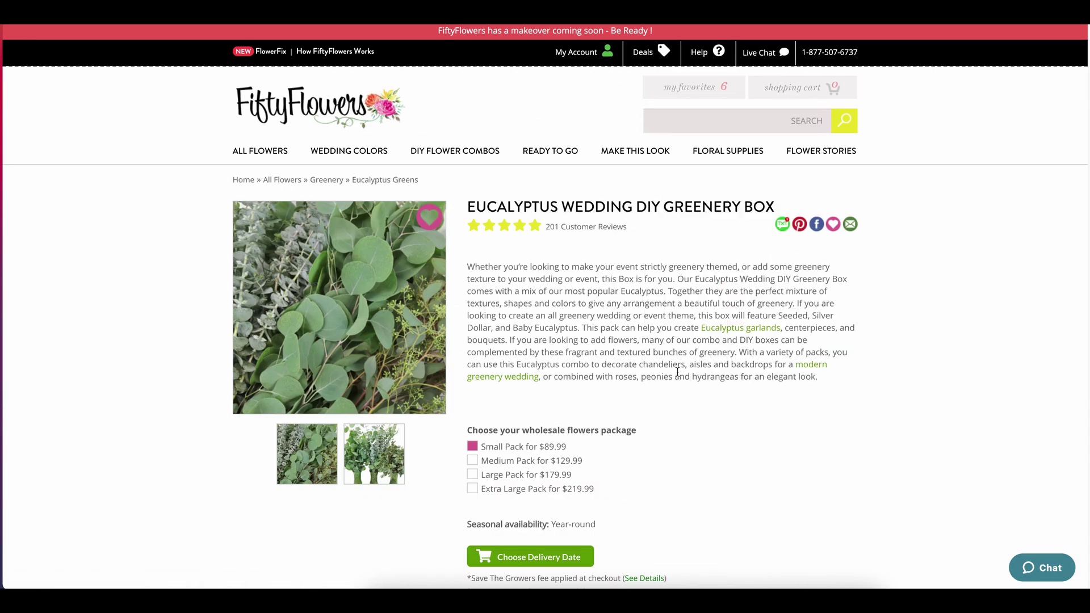
mouse_move(651, 54)
mouse_move(716, 92)
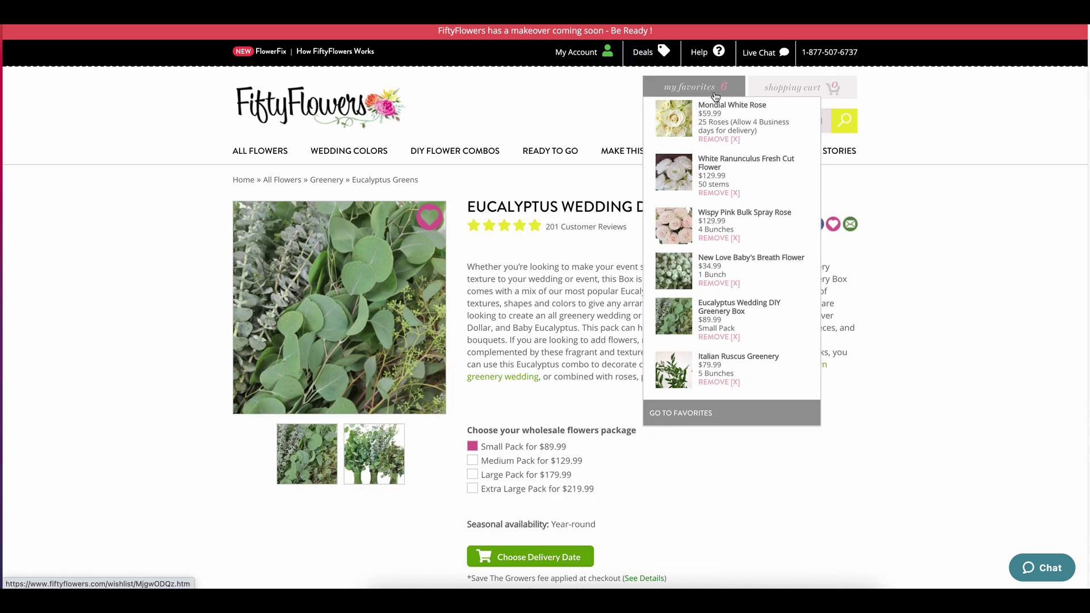
click(680, 375)
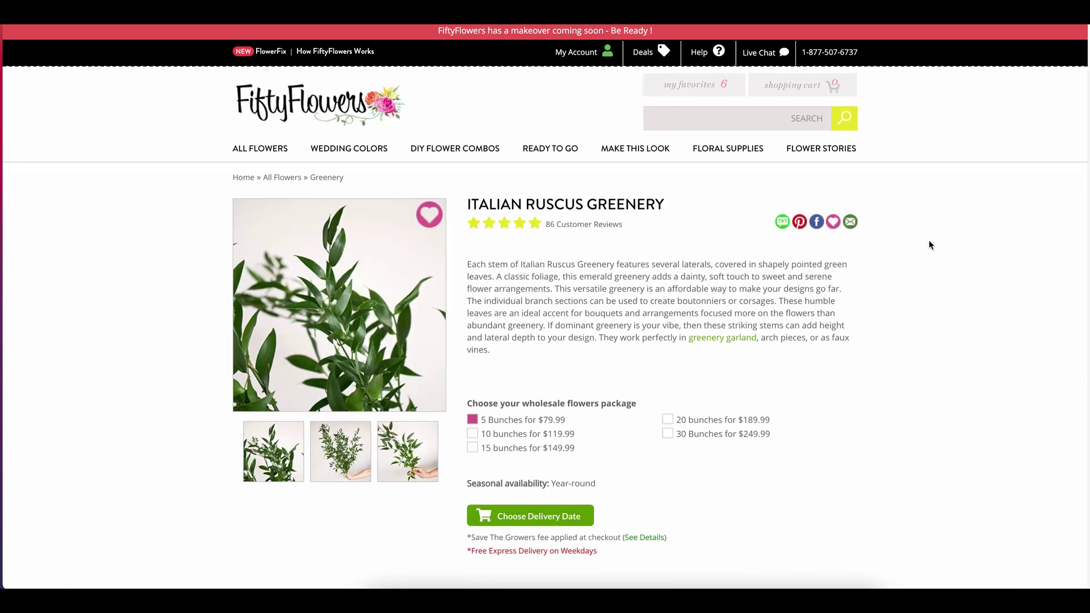
scroll(930, 245, down, 10)
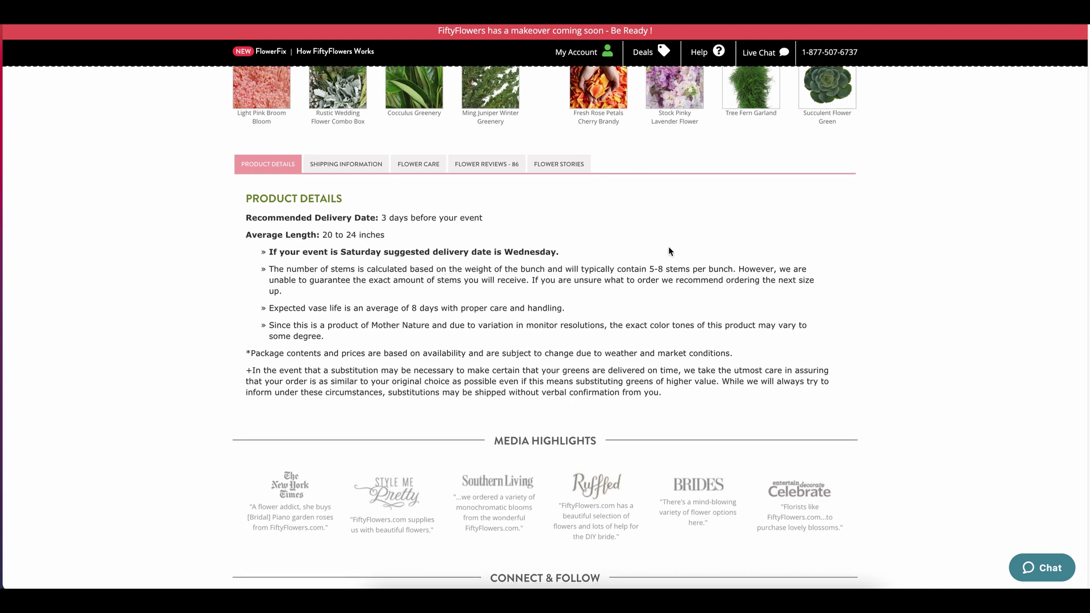
drag(651, 272, 732, 269)
scroll(887, 209, down, 8)
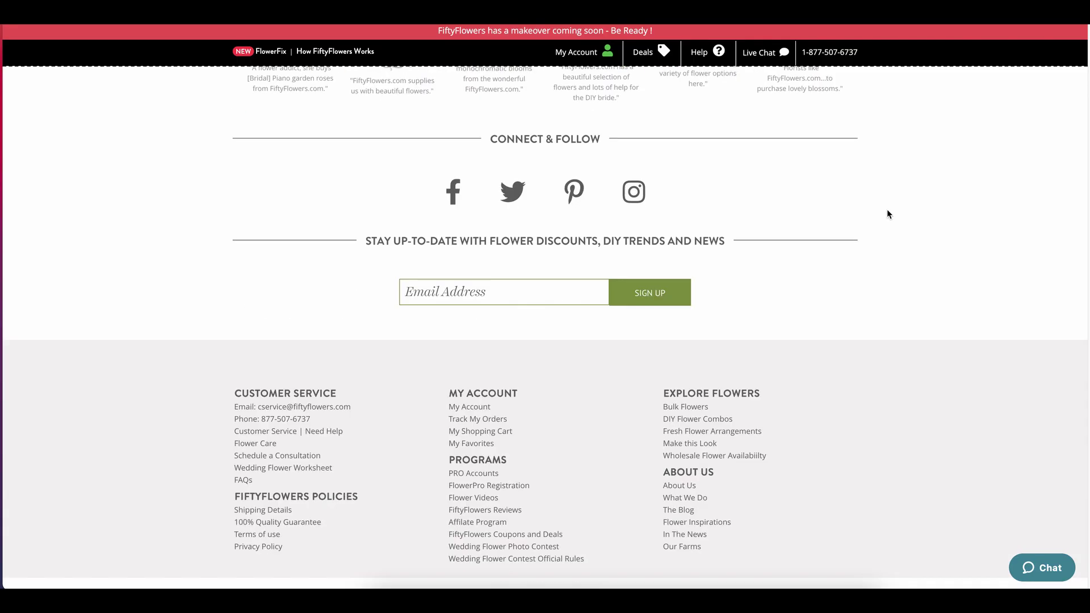
scroll(887, 209, up, 16)
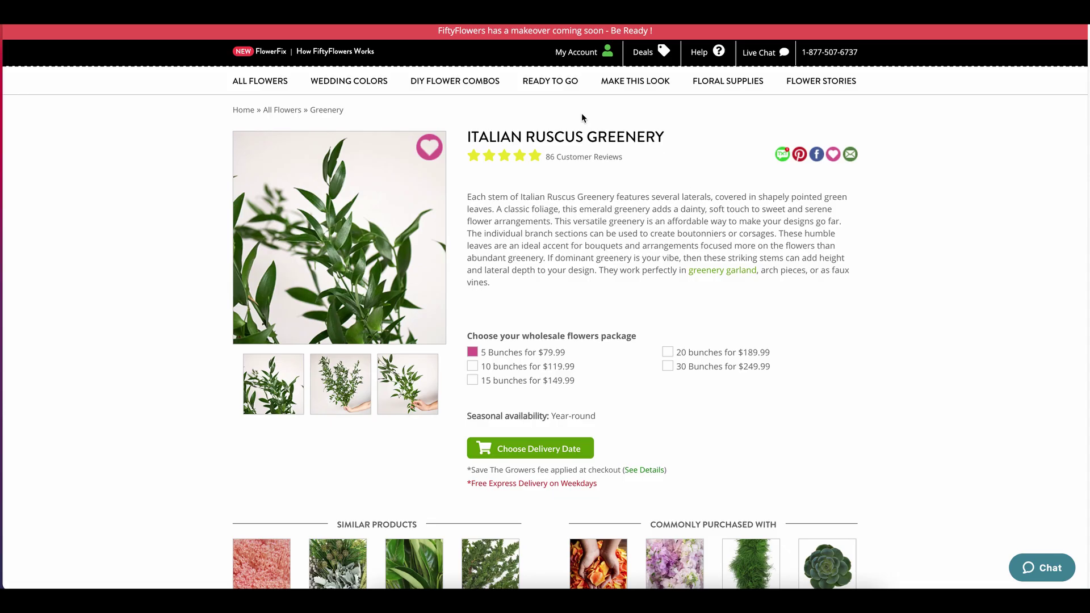
Back in the worksheet, enter 35 as the Fifty Flowers quantity for Italian Ruscus.
click(820, 591)
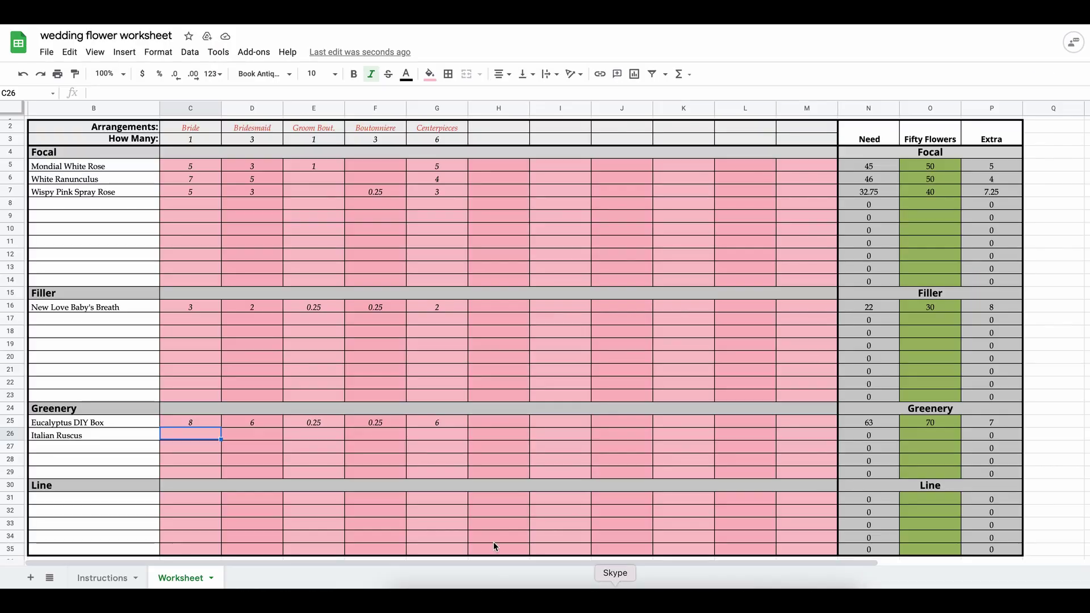
click(930, 437)
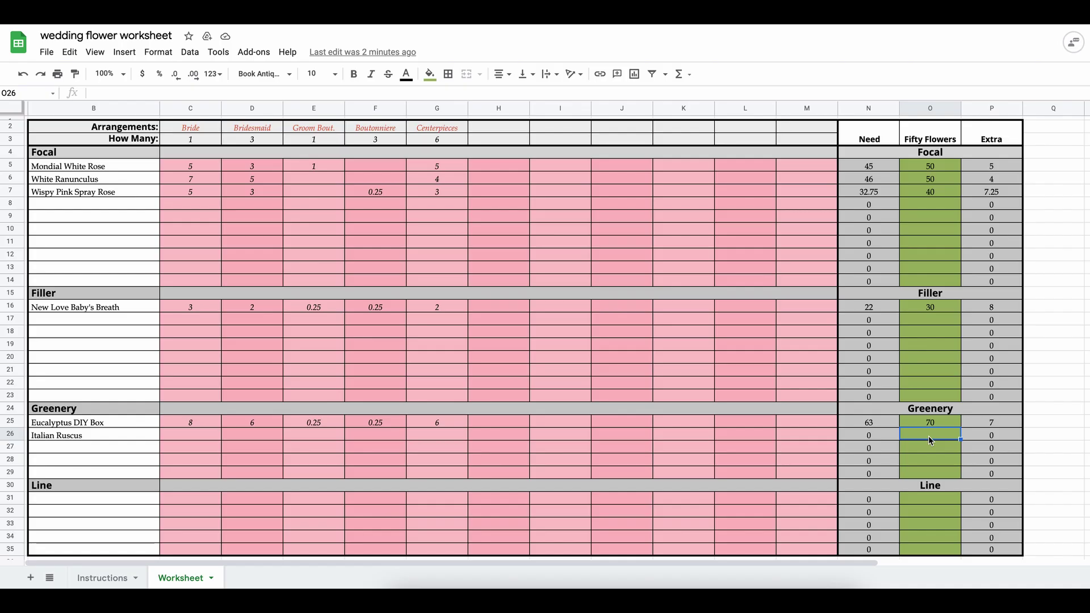
text(35)
click(554, 436)
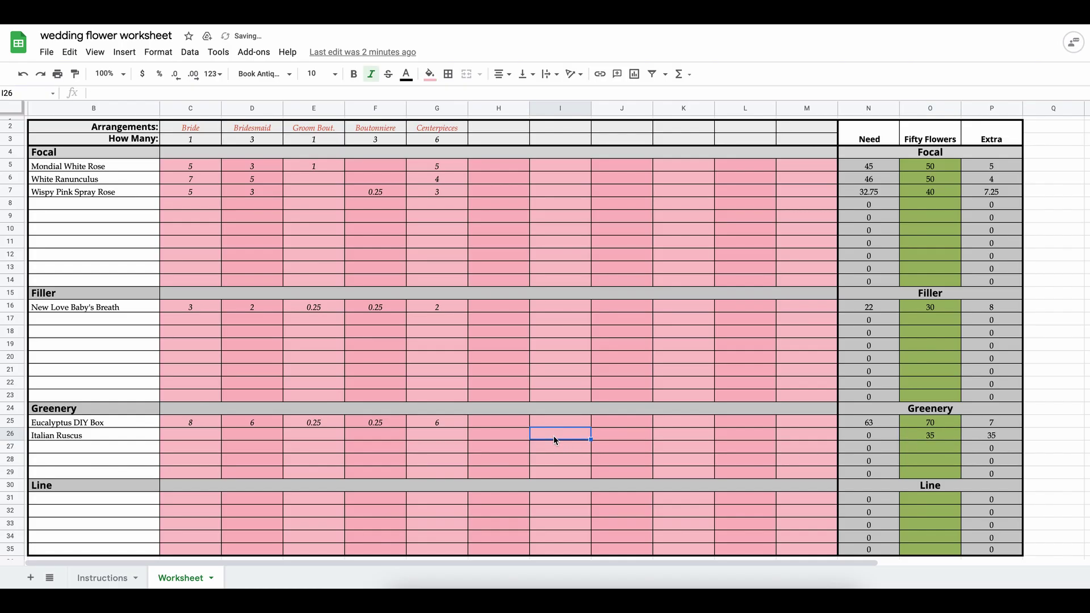
Set the Italian Ruscus stem counts to 3 for Bride, 2 for Bridesmaid and 4 for Centerpieces.
click(197, 434)
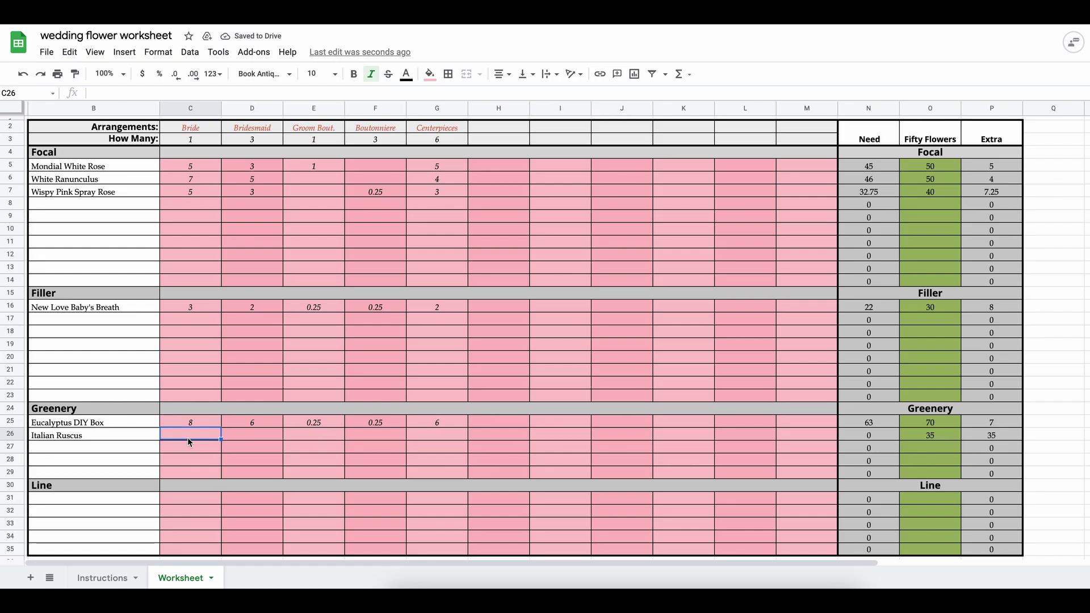
text(3)
click(250, 437)
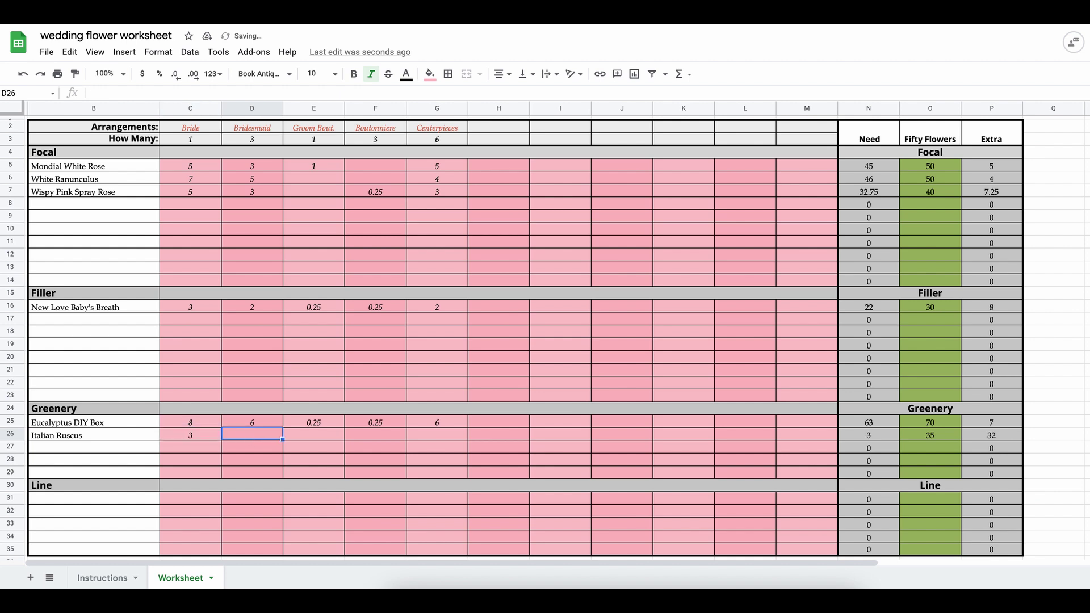
text(2)
click(437, 437)
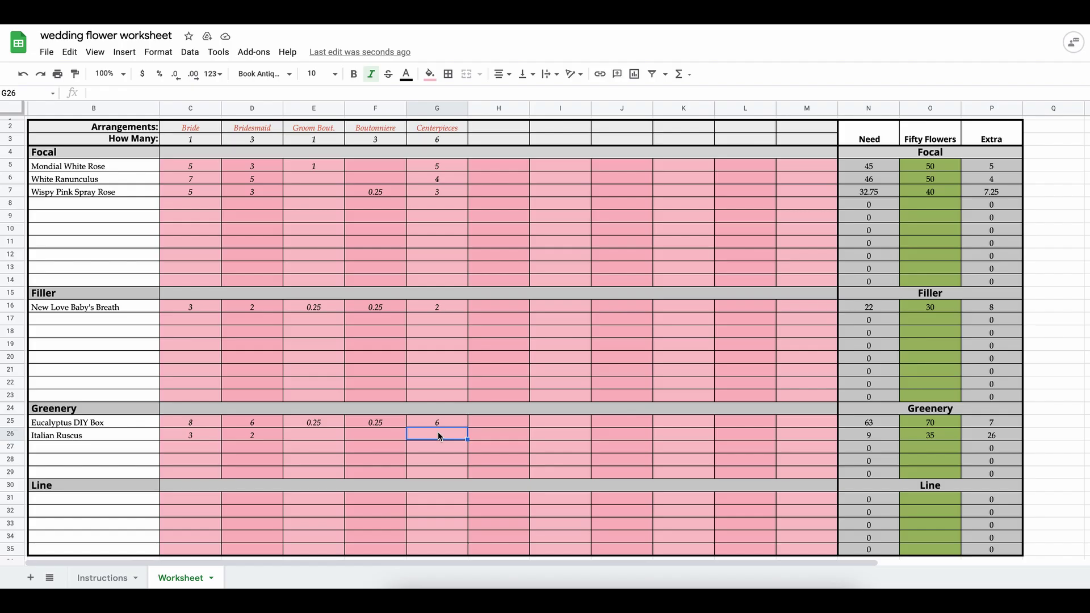
text(4)
click(515, 435)
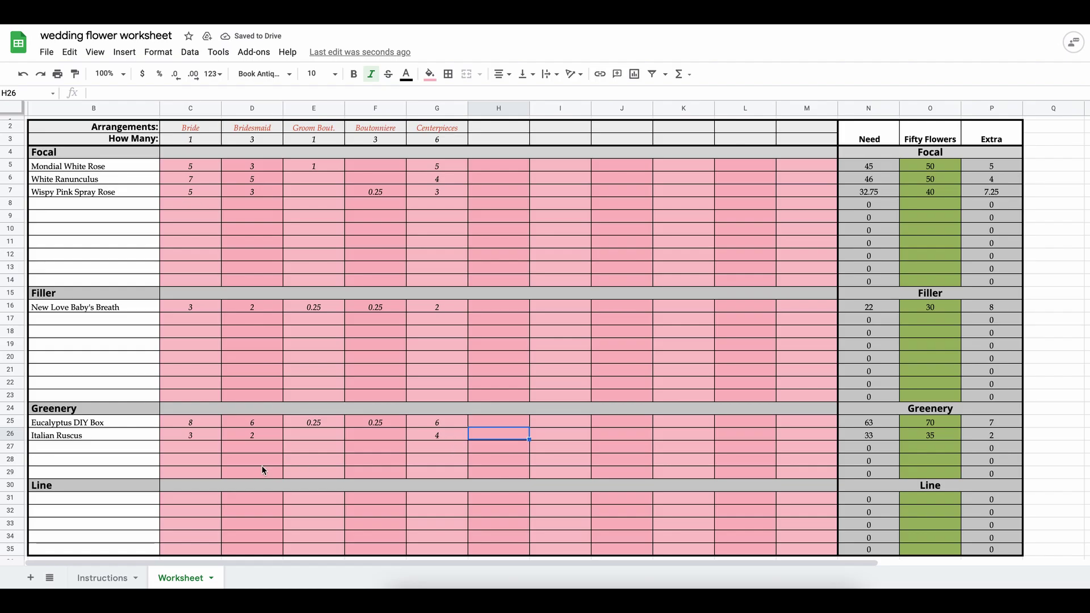
click(187, 460)
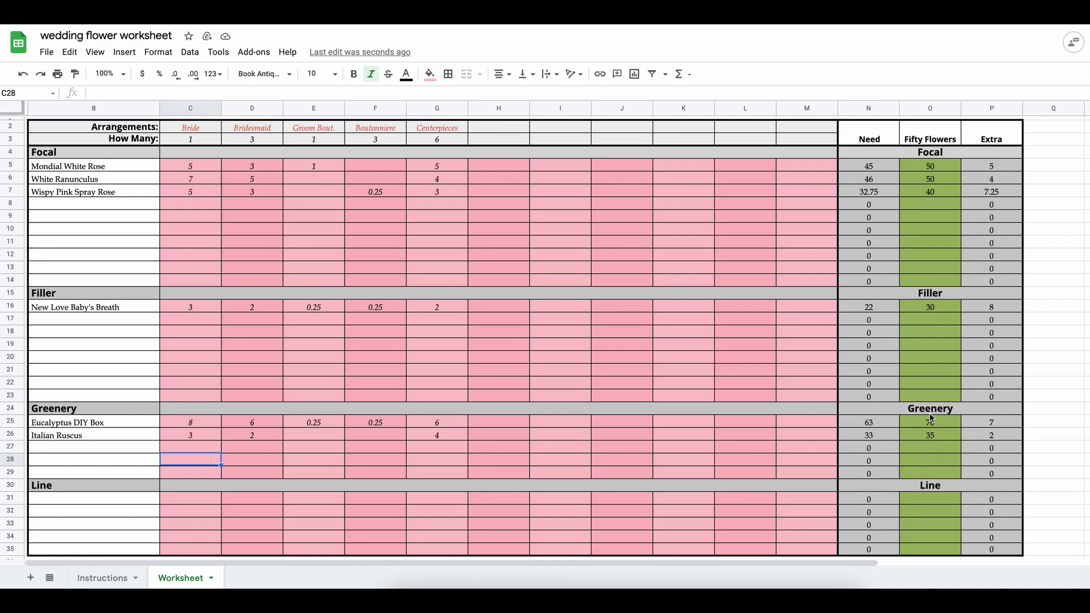
Rename the Eucalyptus DIY Box greenery entry as Eucalyptus DIY Box Medium.
click(111, 420)
double_click(112, 421)
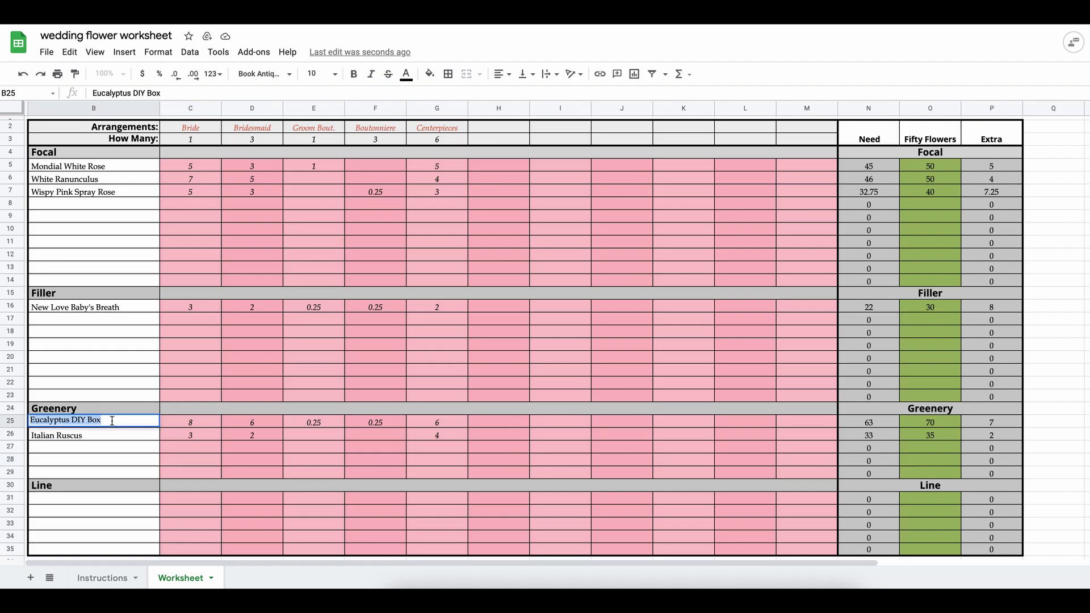
click(112, 421)
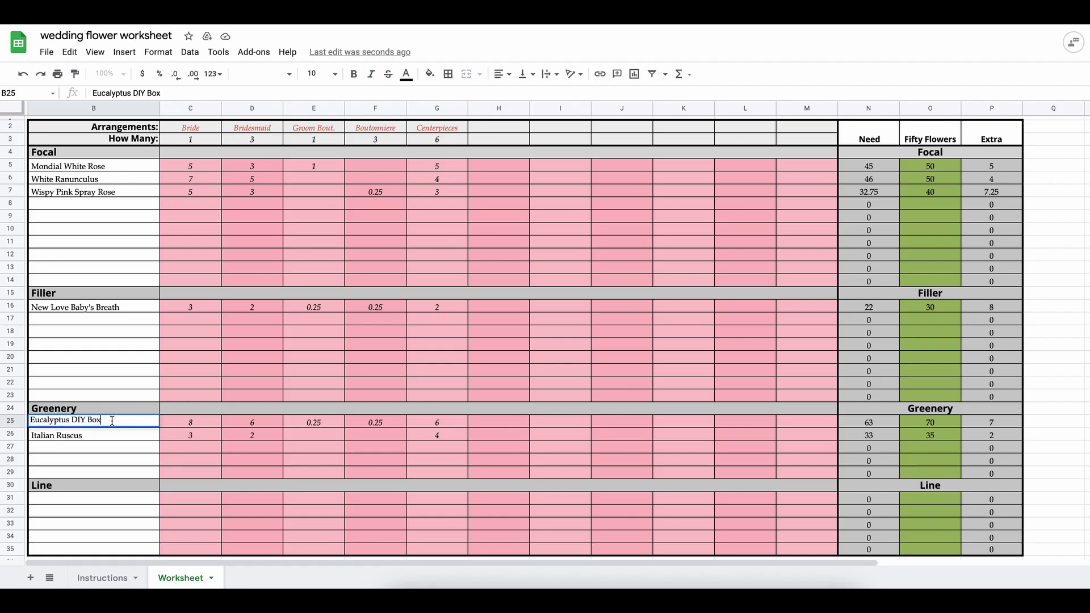
text(Medium)
click(106, 436)
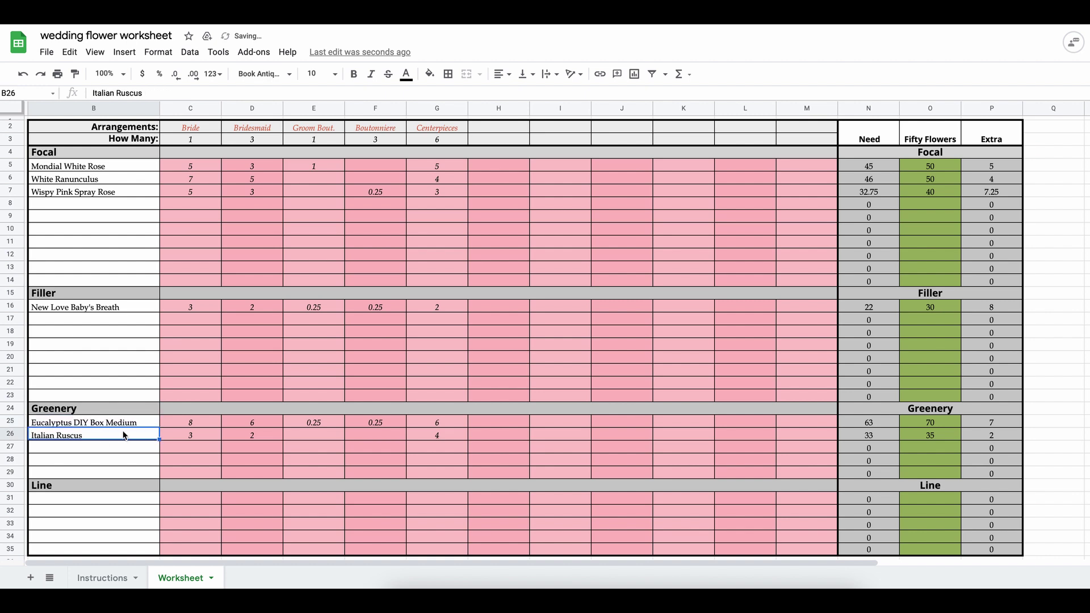
click(946, 439)
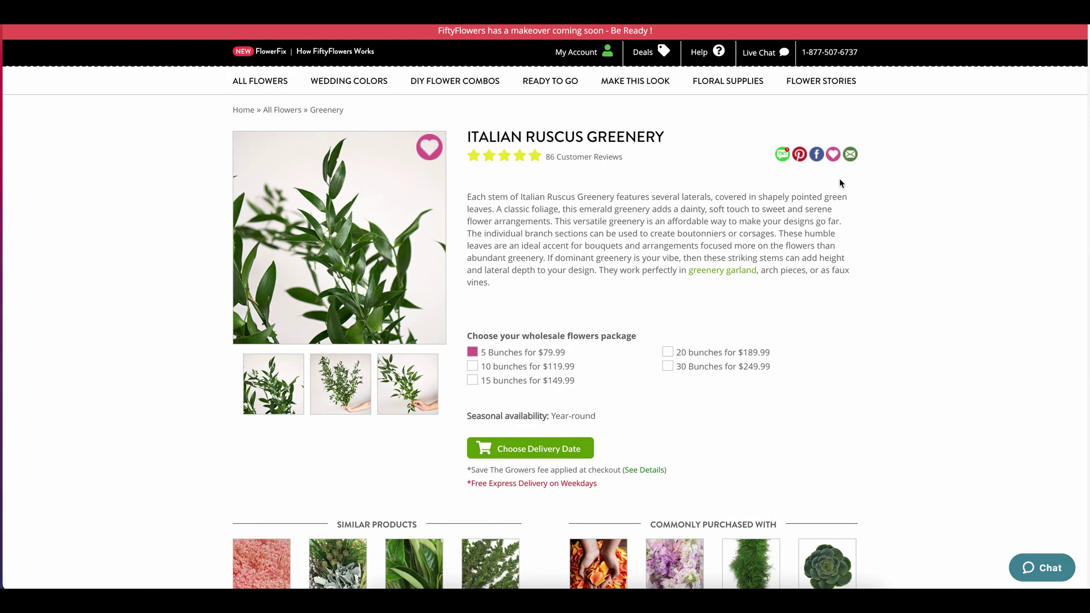
Open the favorited Mondial White Rose, choose the 50 Roses package and bring up its delivery date calendar.
scroll(1016, 138, up, 2)
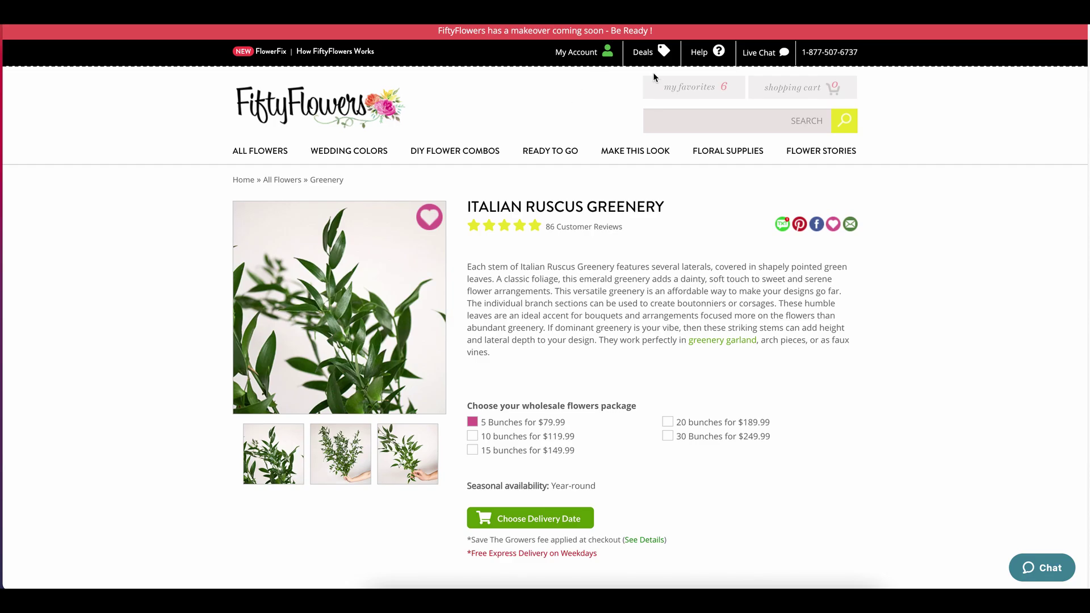
mouse_move(681, 88)
click(676, 122)
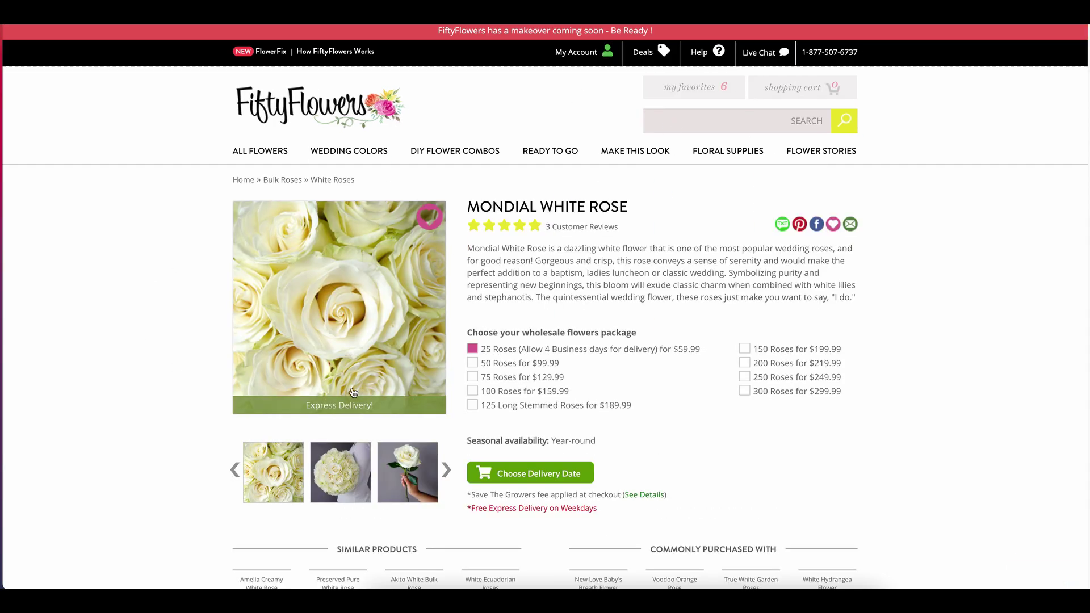
click(482, 365)
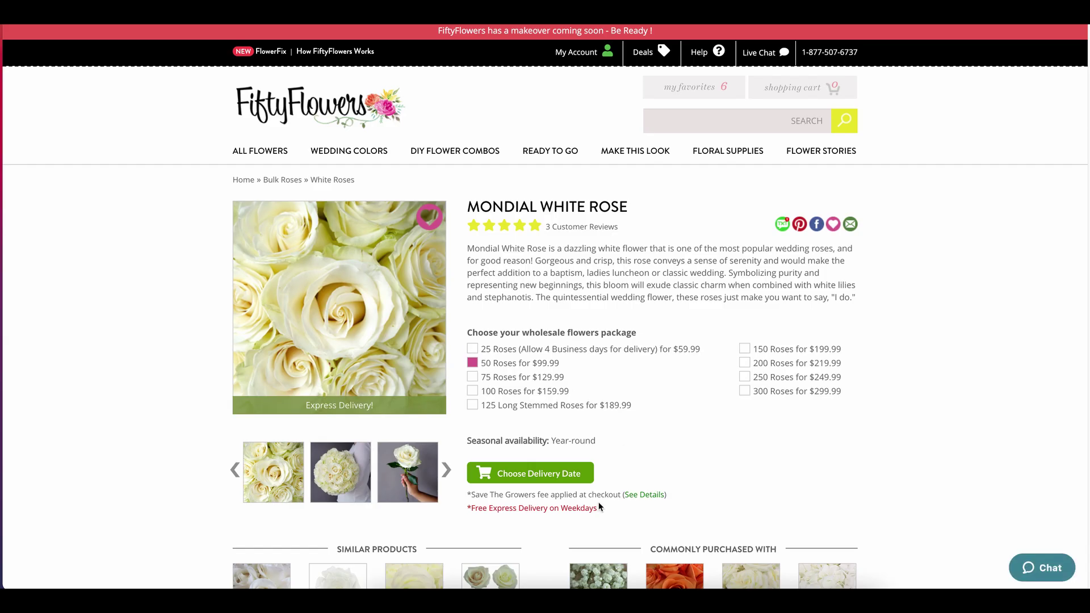
click(524, 477)
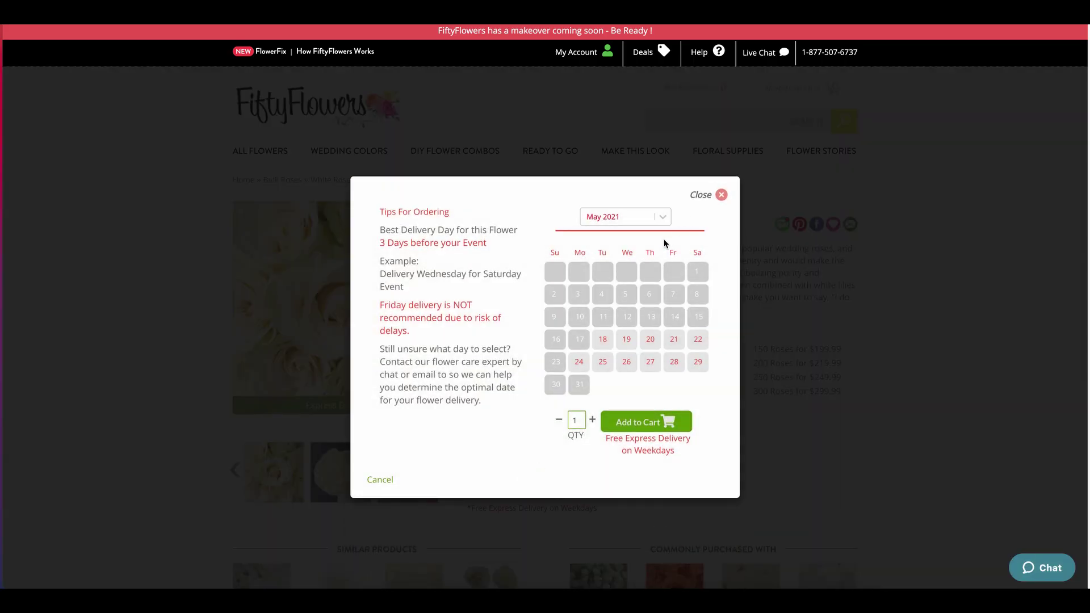
Set the Mondial White Rose delivery date to June 23, 2021, three days before the event, and add it to the cart.
click(663, 218)
click(643, 266)
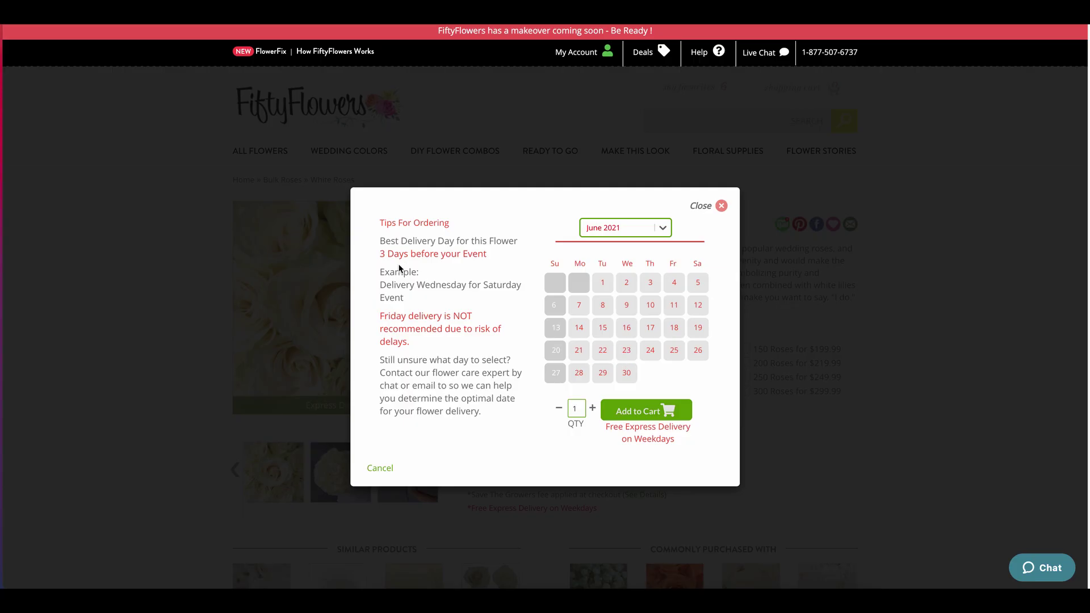
click(380, 255)
drag(381, 254, 495, 258)
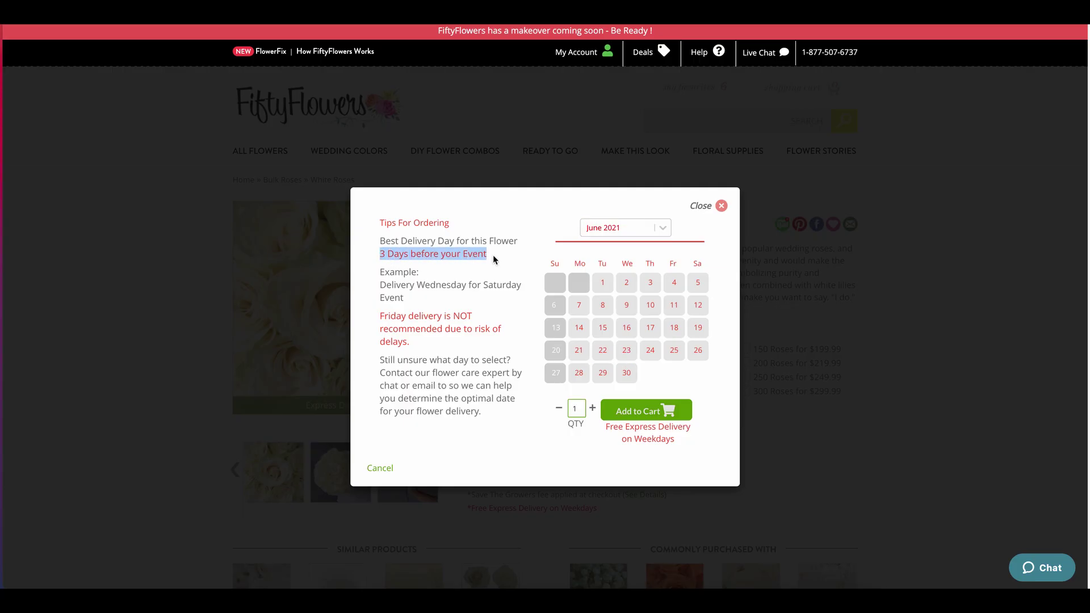
click(626, 351)
click(648, 412)
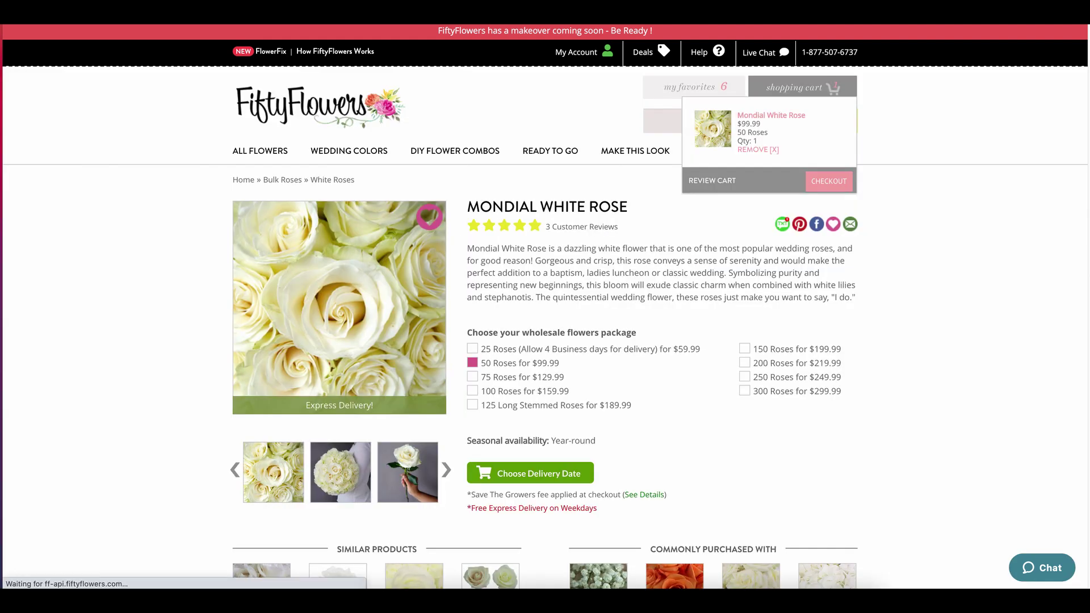
Add the favorited White Ranunculus Fresh Cut Flower, 50 stems, to the cart for delivery on June 23, 2021.
mouse_move(659, 92)
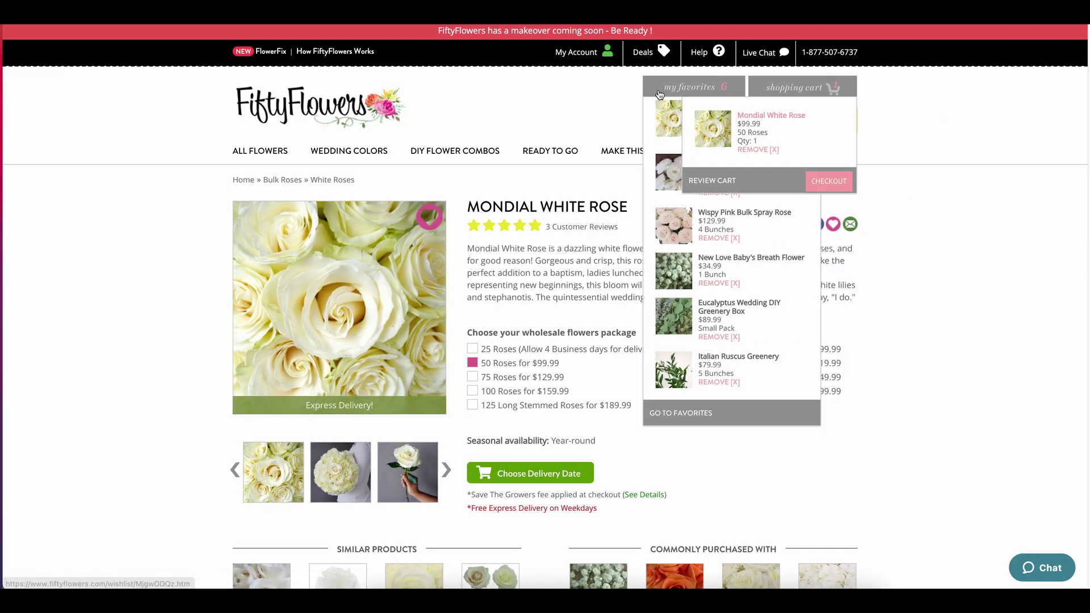
click(667, 179)
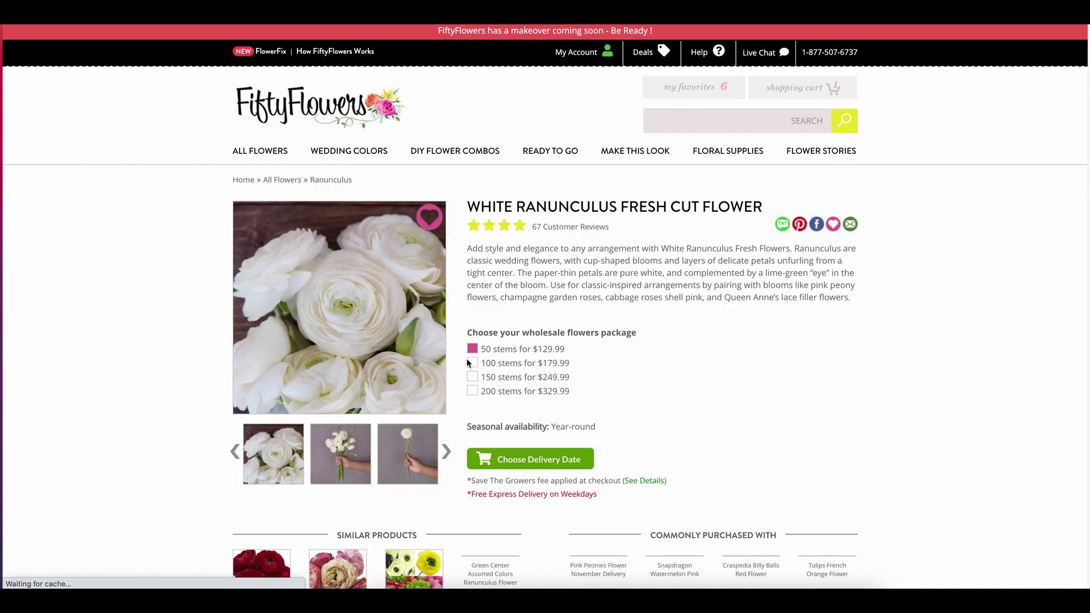
click(548, 461)
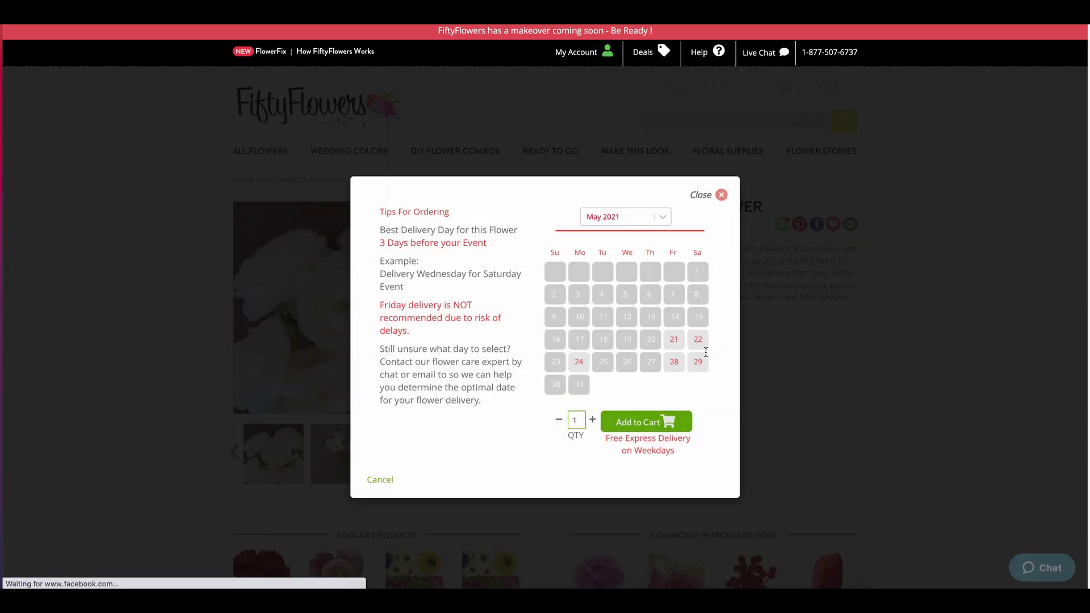
click(661, 216)
click(636, 268)
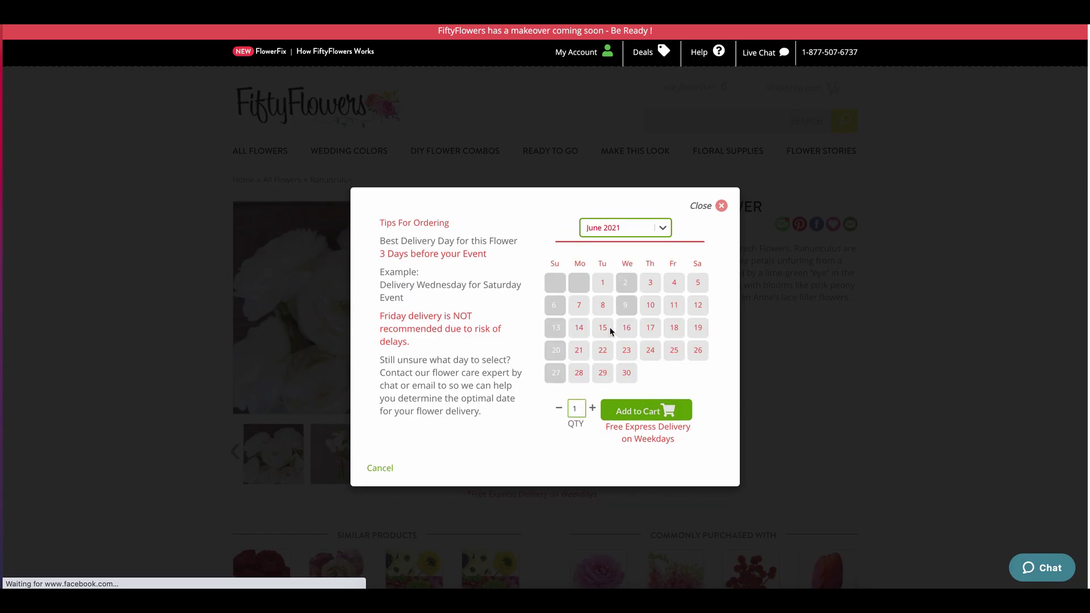
click(626, 361)
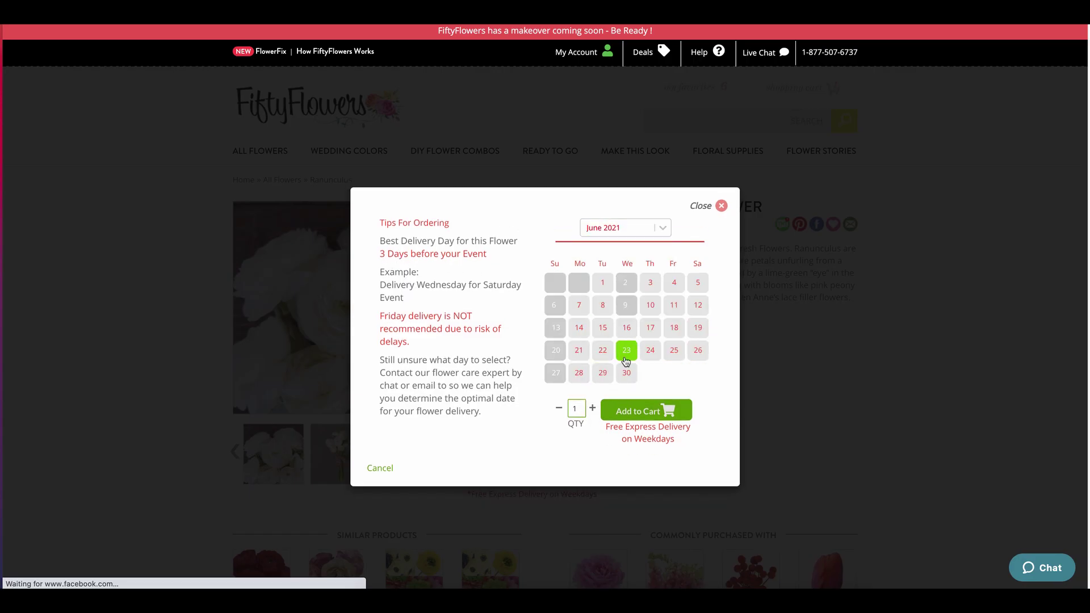
click(653, 413)
Add the favorited Wispy Pink Bulk Spray Rose, 4 Bunches, to the cart with delivery on June 23, 2021.
mouse_move(656, 96)
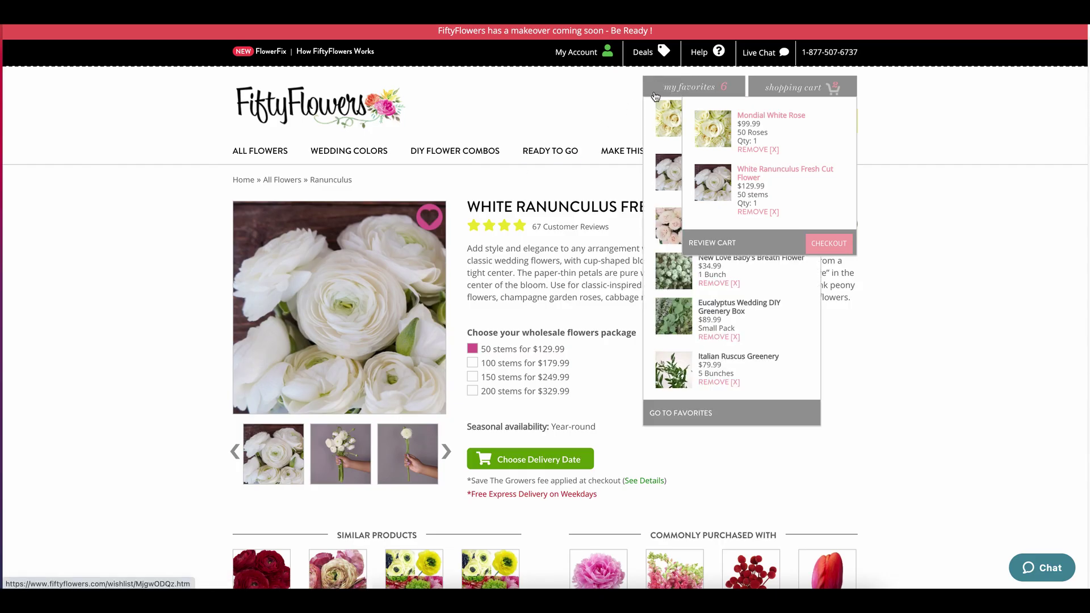
click(672, 237)
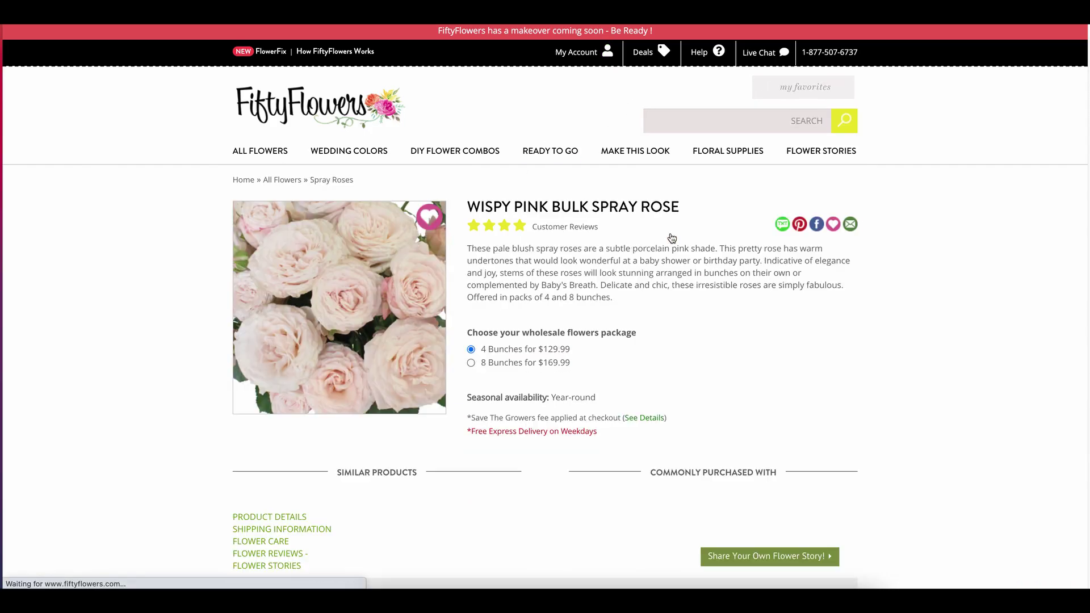
click(540, 438)
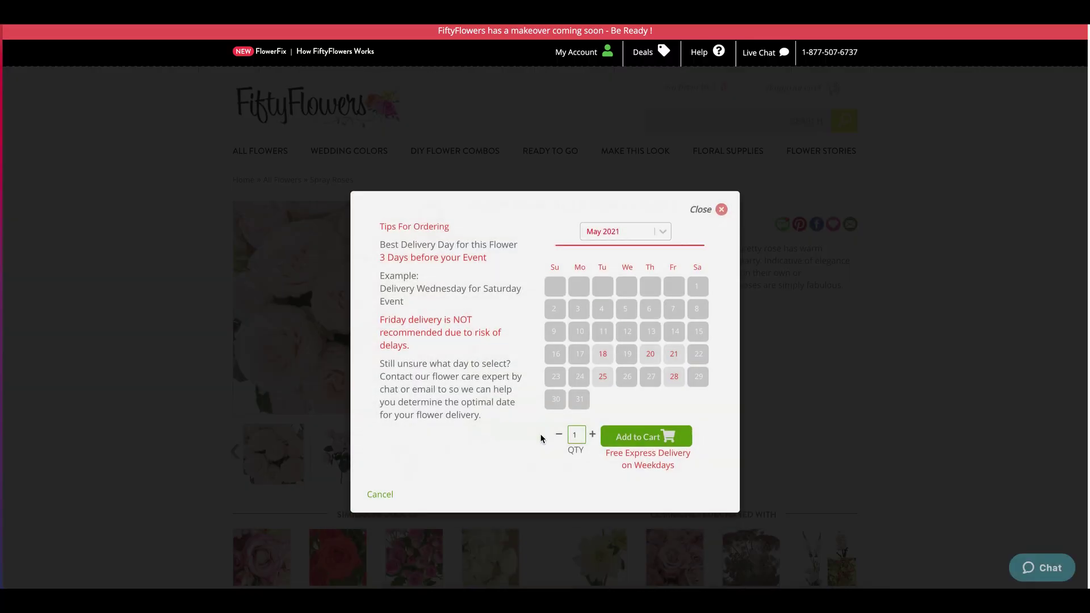
click(647, 216)
click(632, 267)
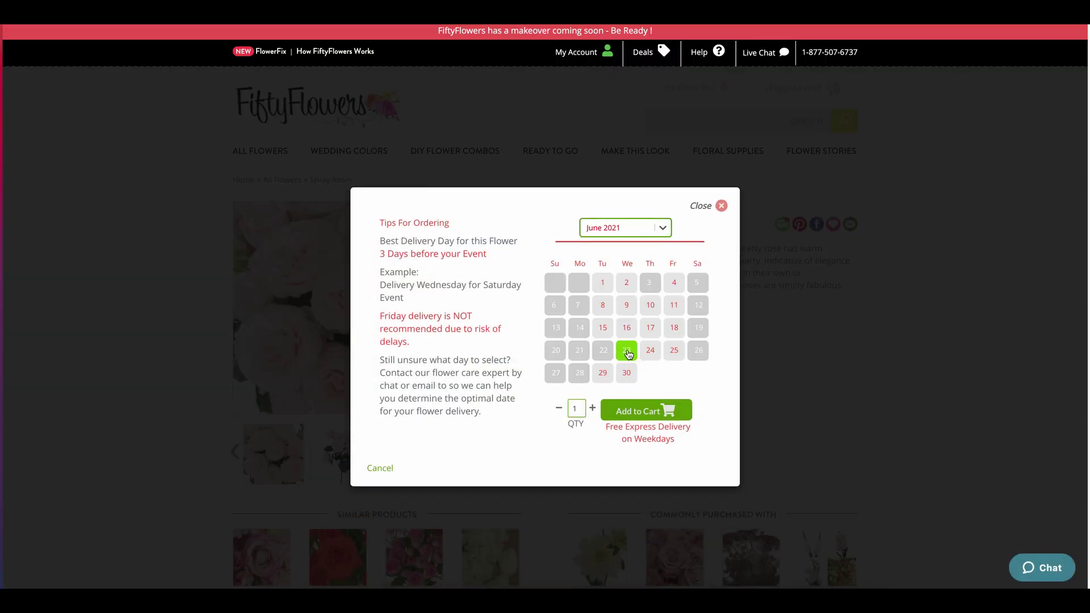
click(628, 353)
click(660, 413)
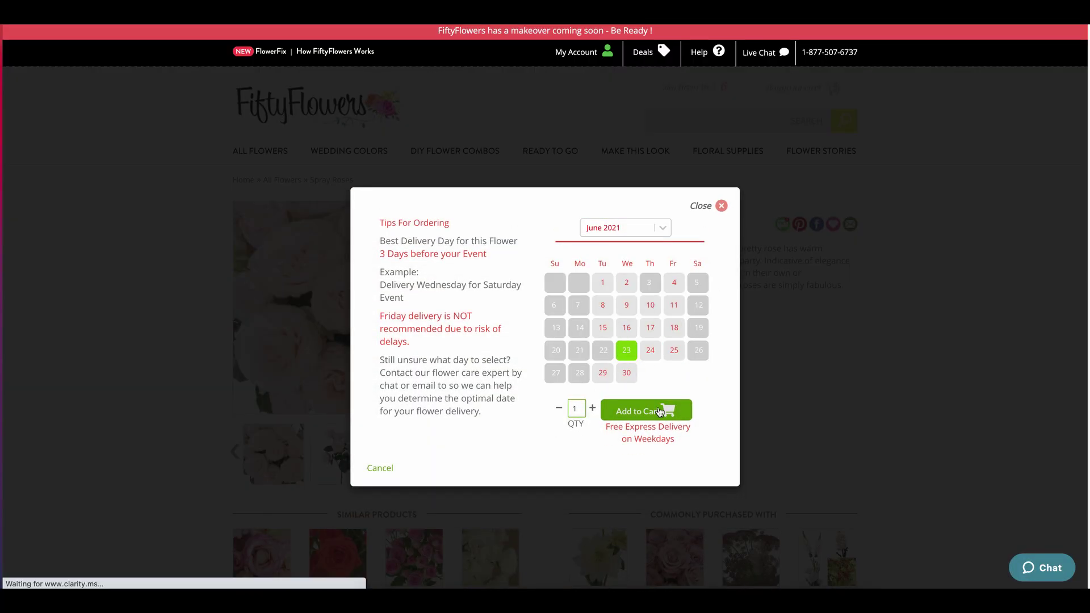
Add the 5 Bunches package of the favorited New Love Baby's Breath Flower to the cart for June 23, 2021 delivery.
mouse_move(653, 92)
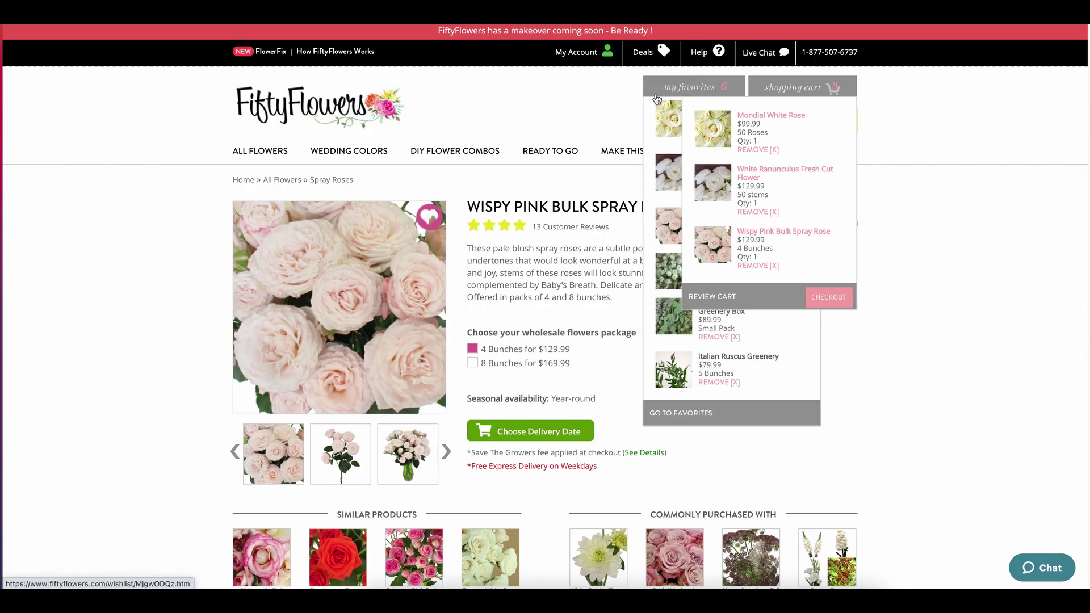
click(667, 277)
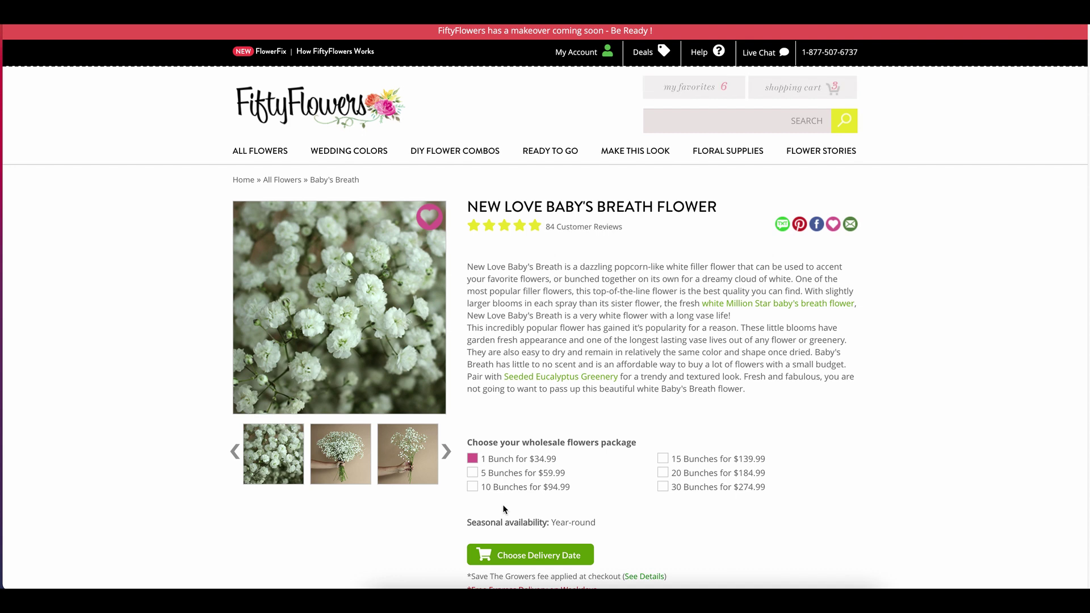
click(473, 473)
click(501, 553)
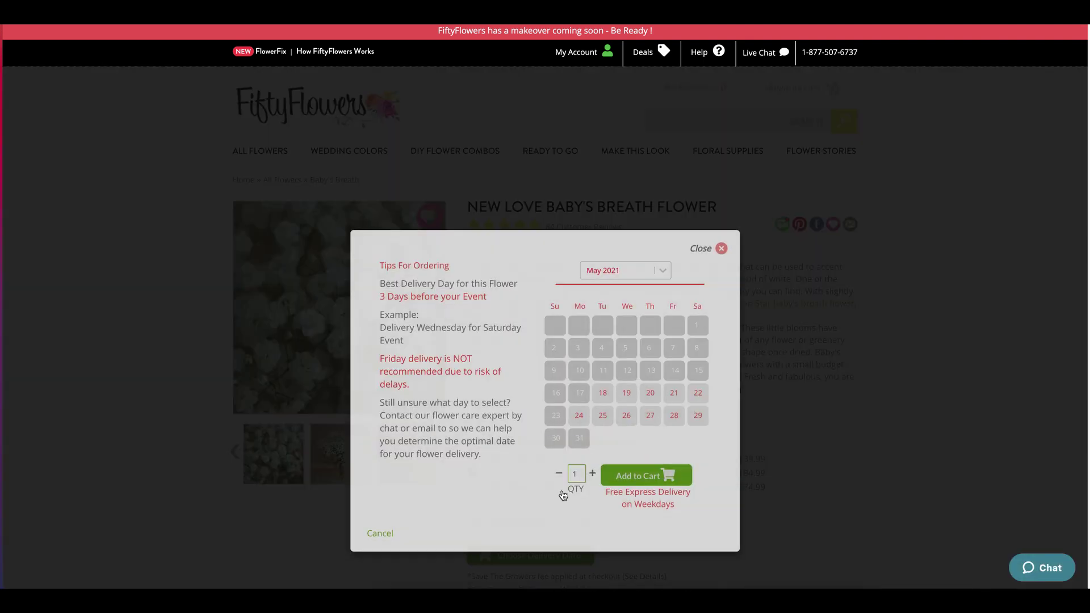
click(653, 216)
click(635, 267)
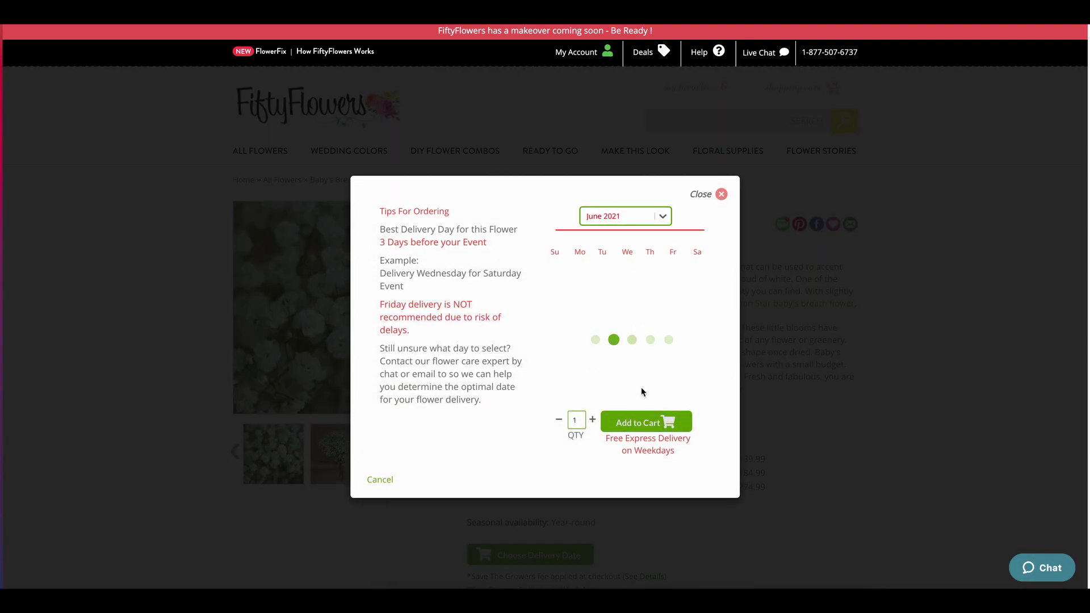
click(626, 350)
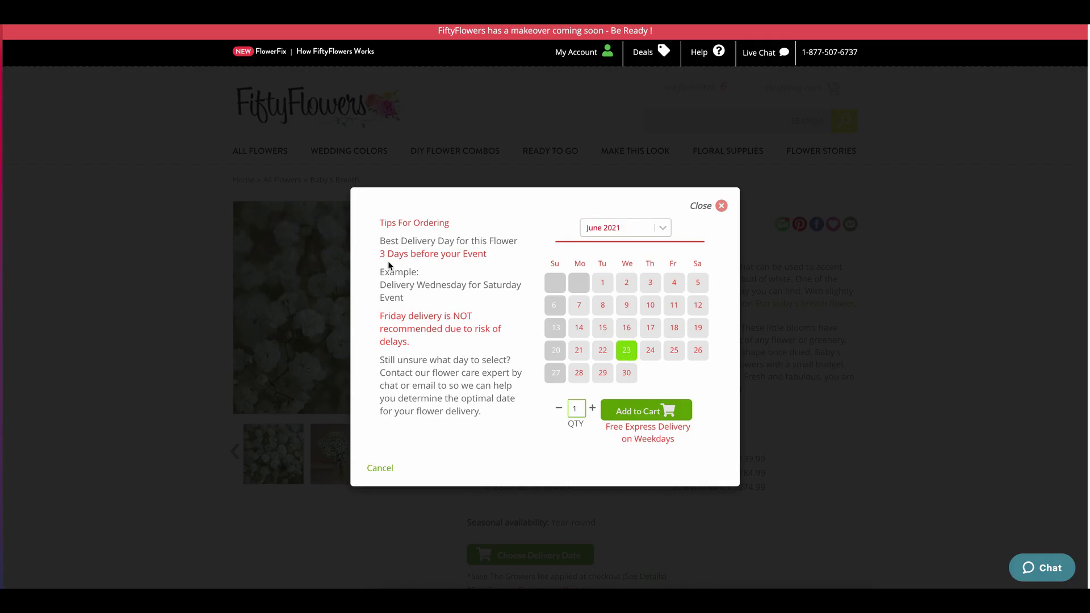
click(641, 412)
Add the Medium Pack of the favorited Eucalyptus Wedding DIY Greenery Box to the cart for June 23, 2021 delivery.
mouse_move(651, 89)
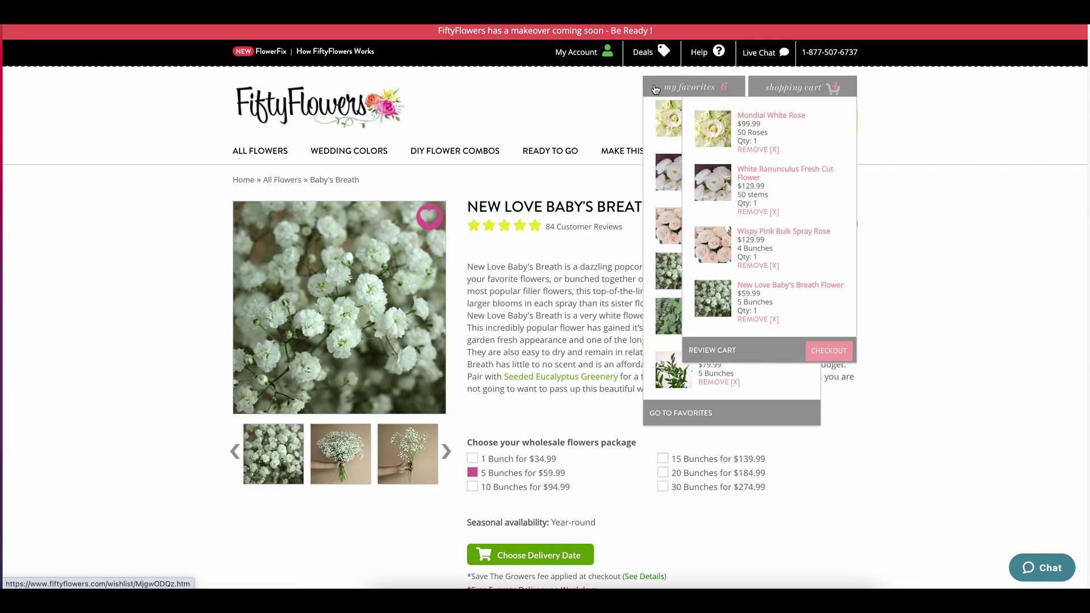
click(663, 321)
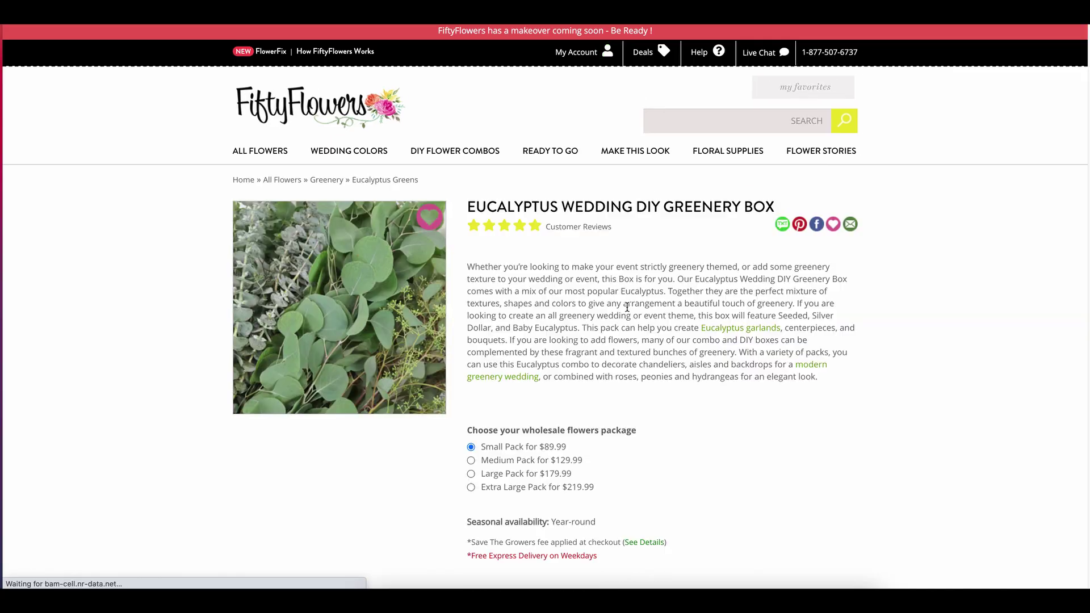
click(472, 461)
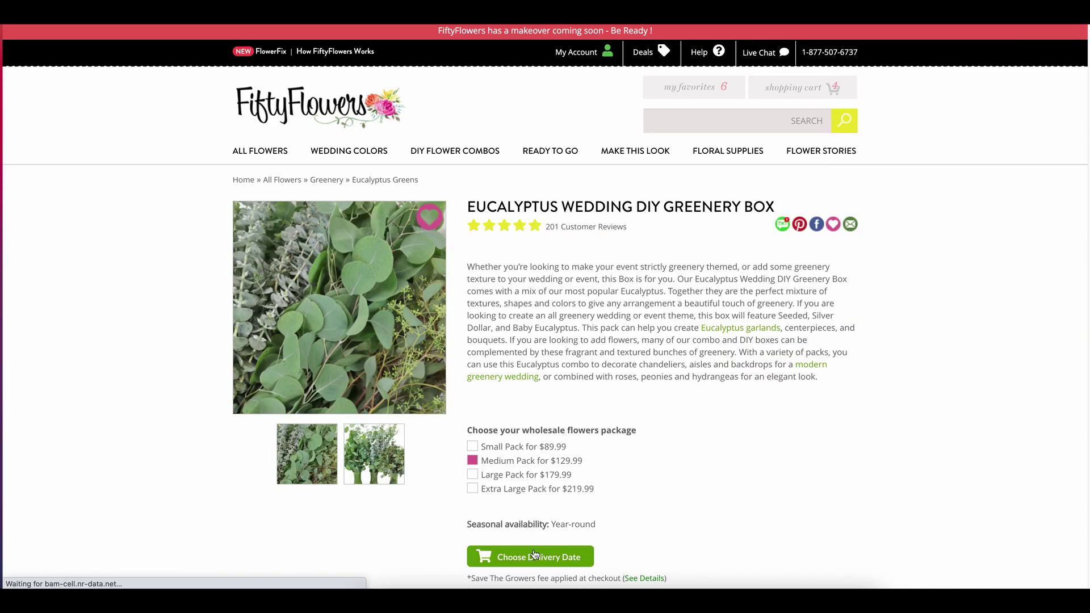
click(536, 557)
click(660, 219)
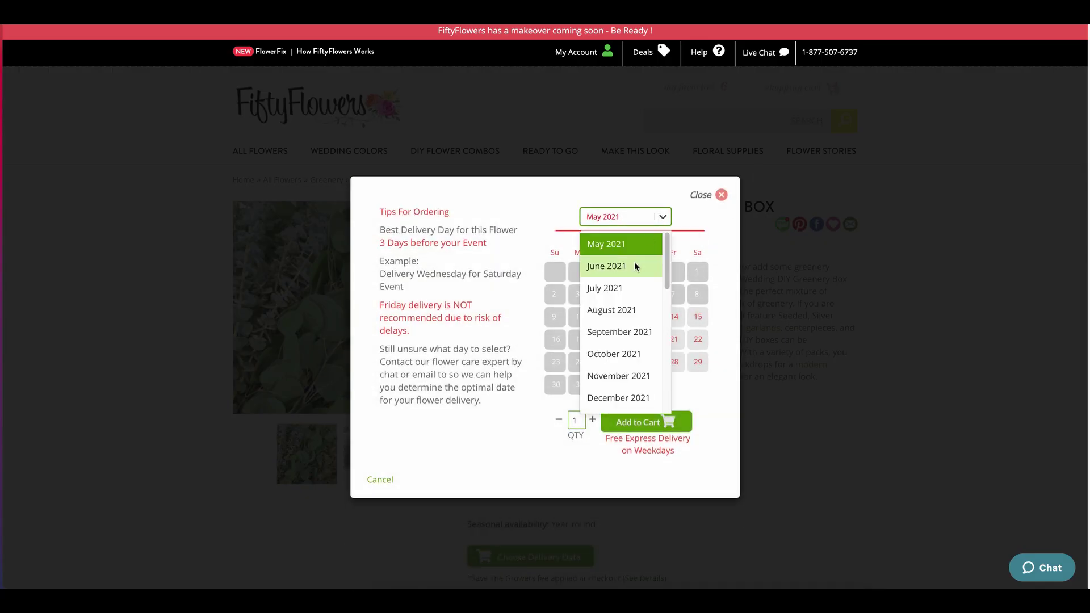
click(628, 266)
click(627, 349)
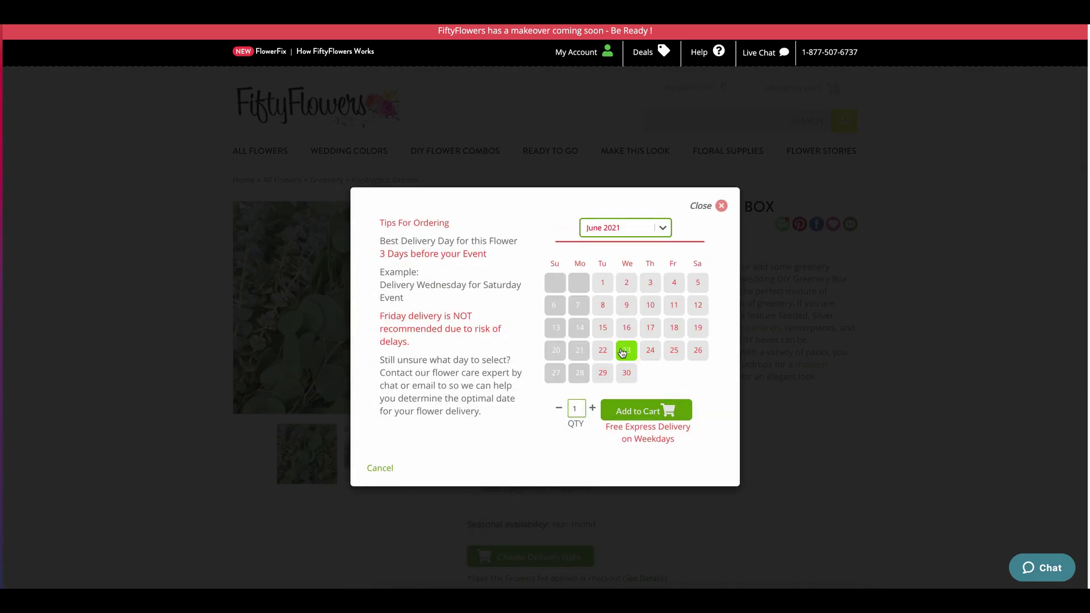
click(647, 411)
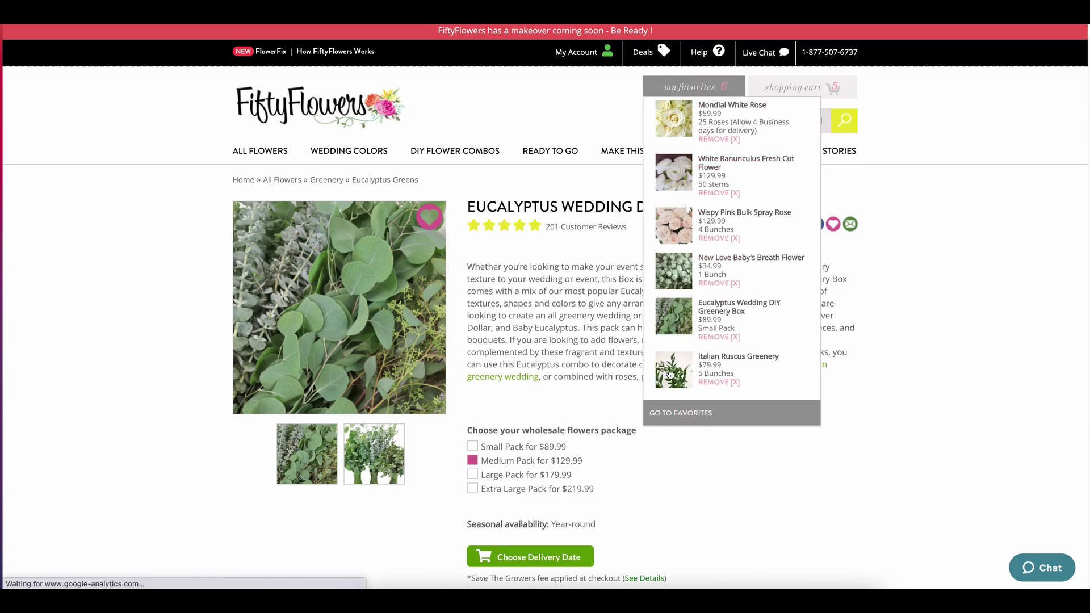
Add the favorited Italian Ruscus Greenery, 5 Bunches, to the cart with a June 23, 2021 delivery date.
click(669, 372)
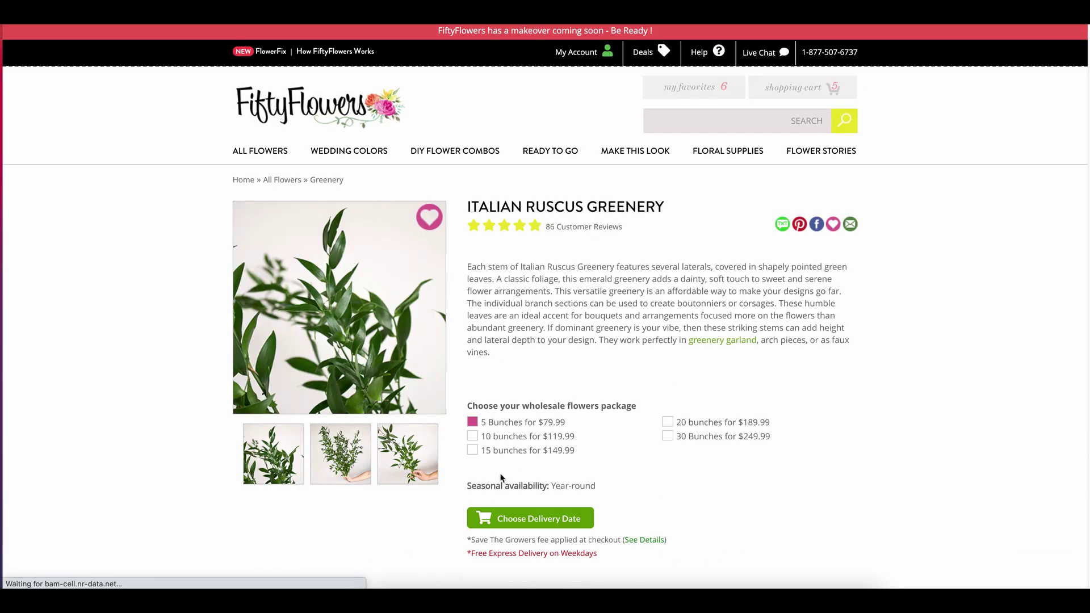
click(522, 519)
click(662, 217)
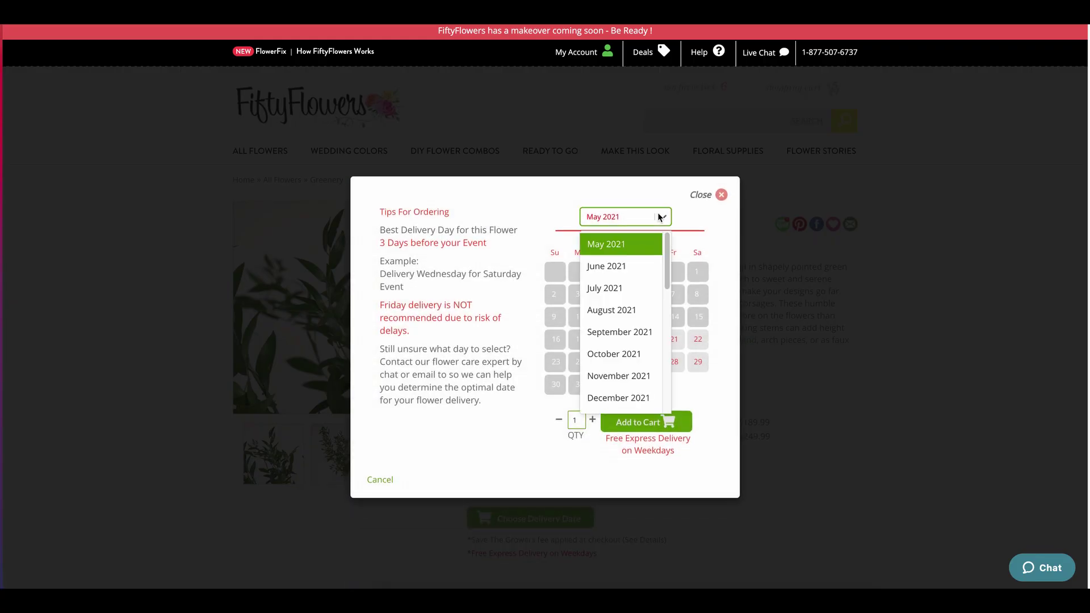
click(602, 263)
click(630, 352)
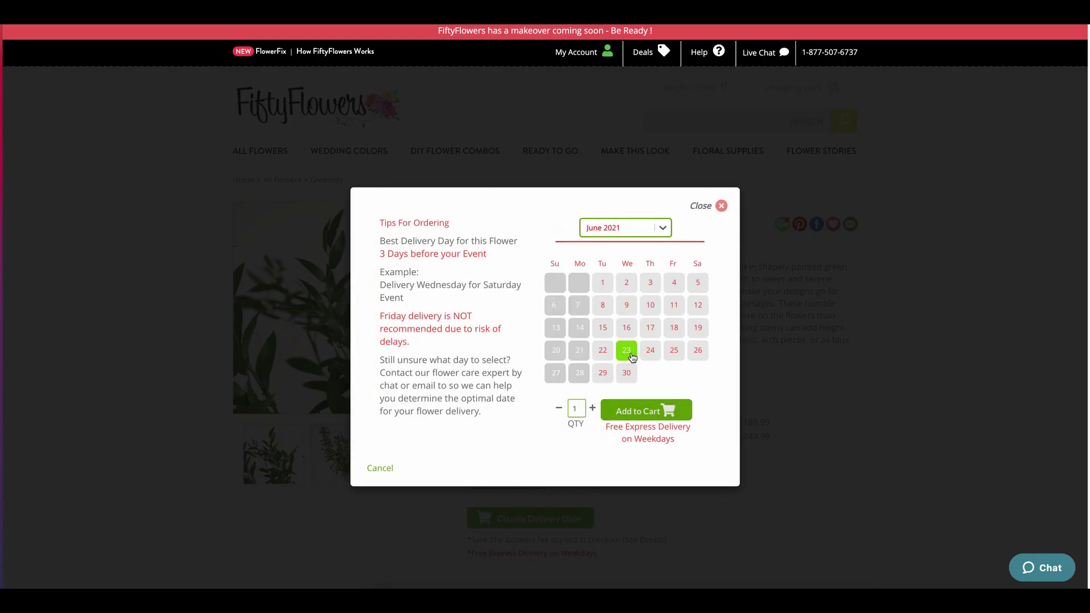
click(657, 413)
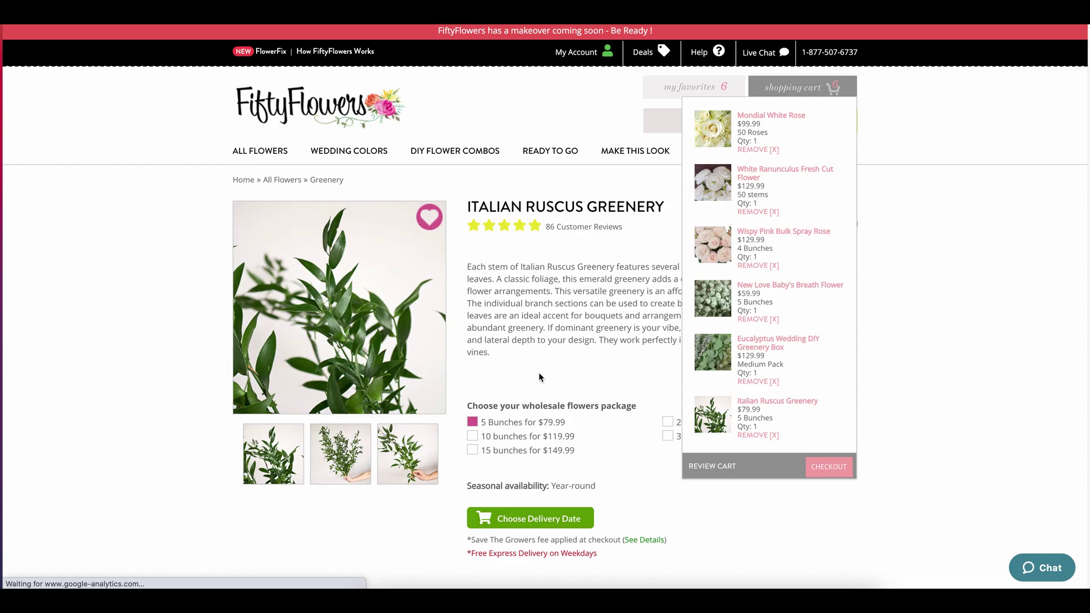
Open the shopping cart and review every item's package, quantity and delivery date, plus the estimated order total.
click(807, 93)
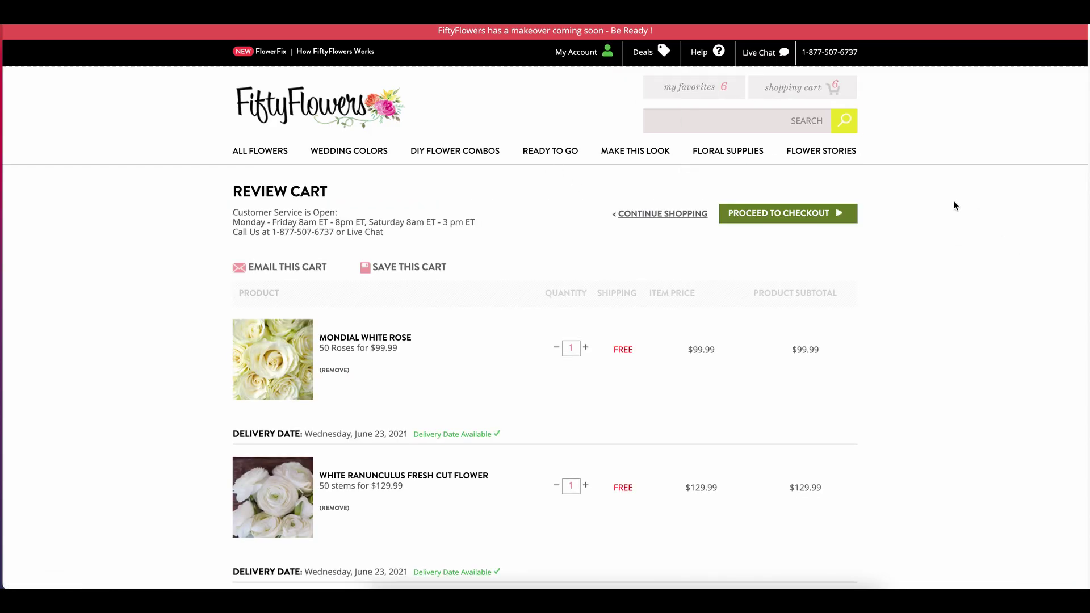
scroll(923, 278, down, 3)
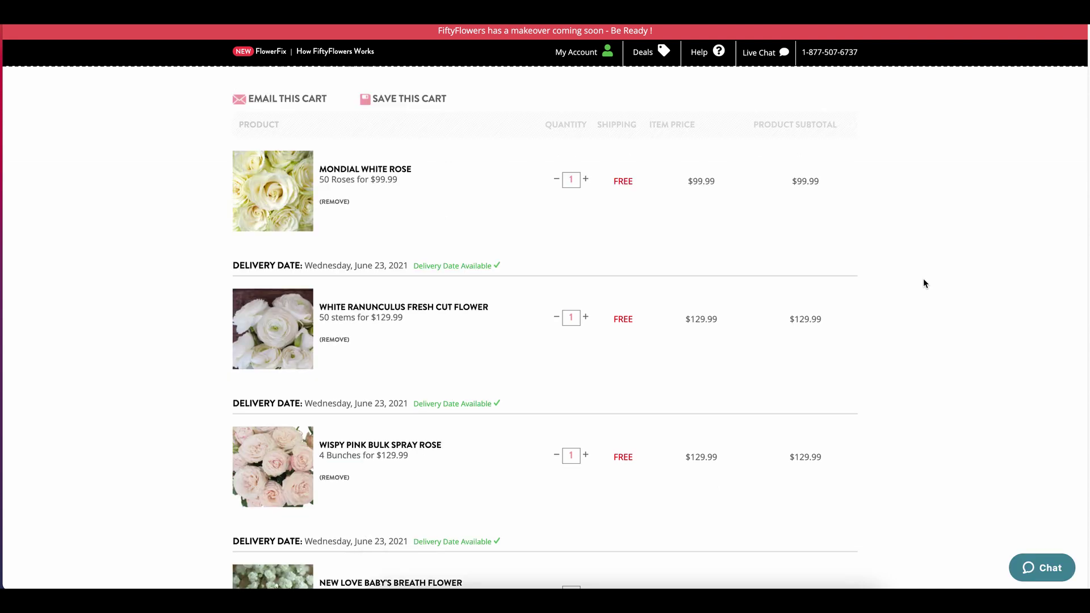
scroll(923, 279, down, 7)
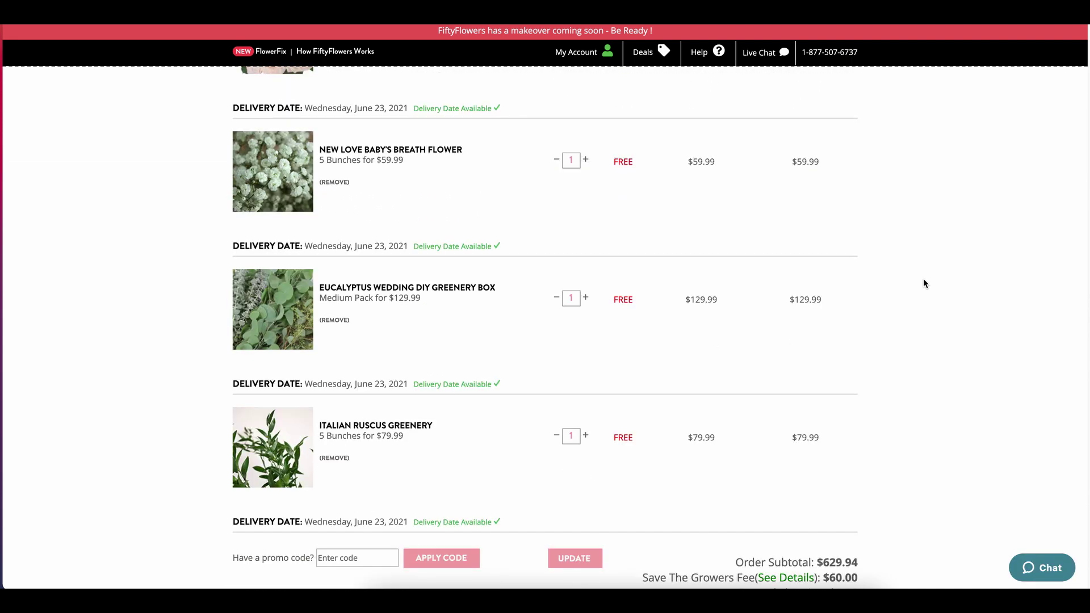
scroll(923, 283, down, 2)
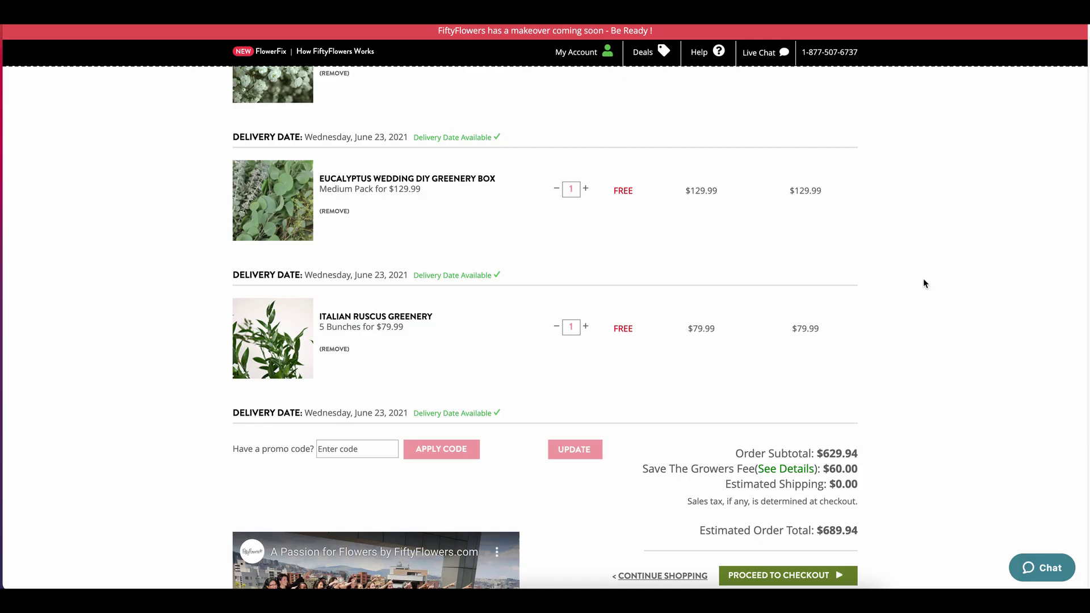